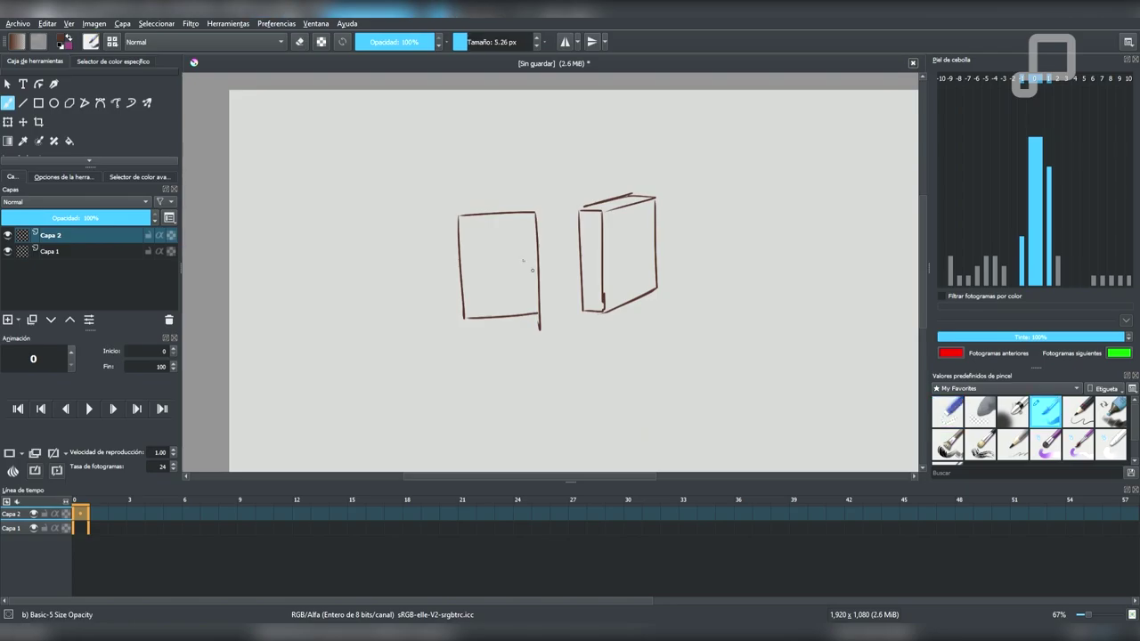
Step: Sketch the tilted small box with the Basic-5 brush, undoing one stray hooked stroke
{"action": "key", "text": "slash"}
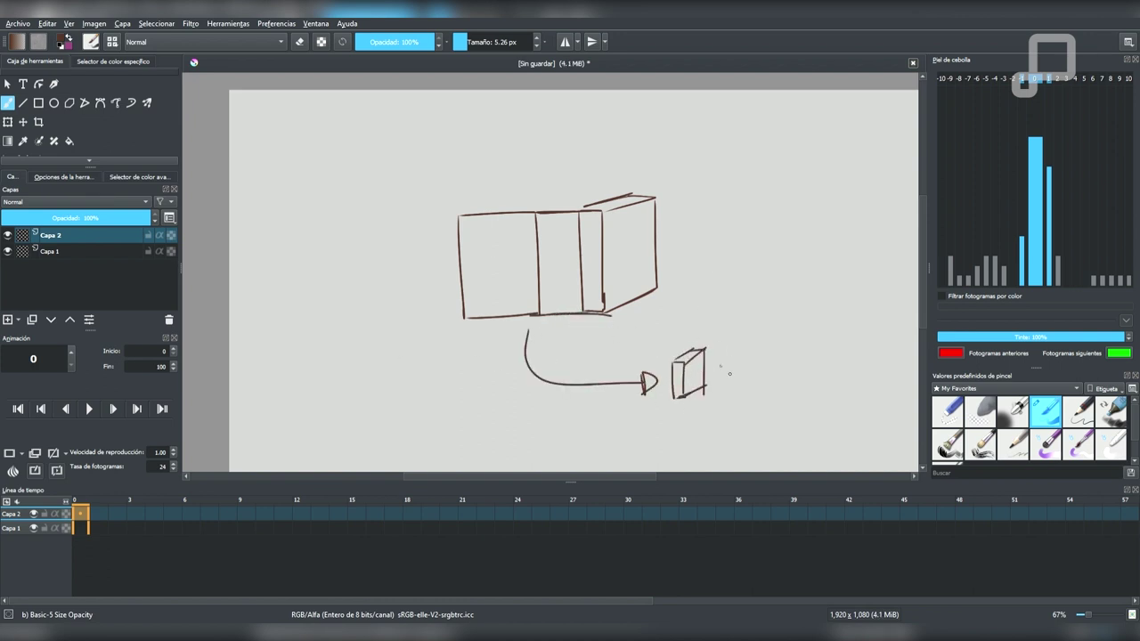
{"action": "left_click_drag", "start_coordinate": [745, 355], "coordinate": [723, 389]}
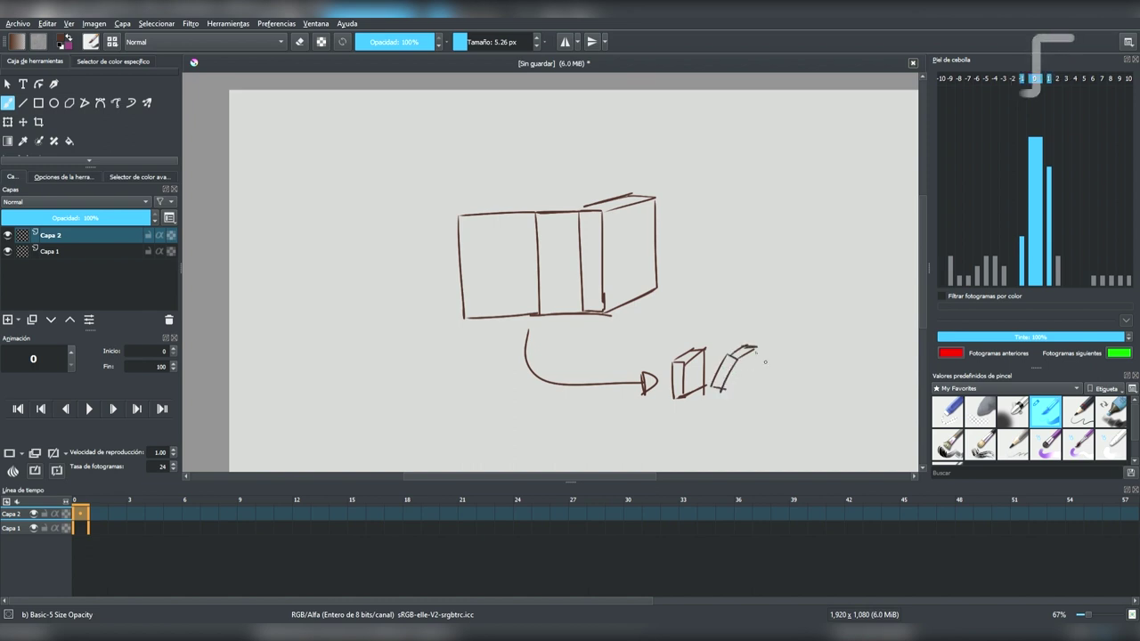
{"action": "key", "text": "ctrl+z"}
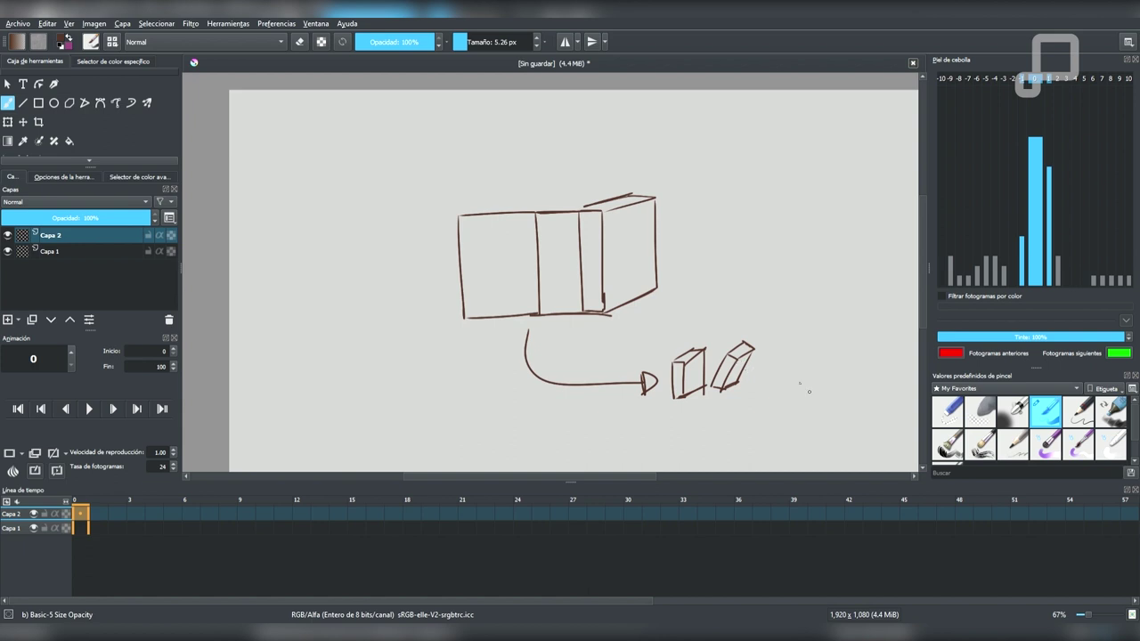
{"action": "key", "text": "e"}
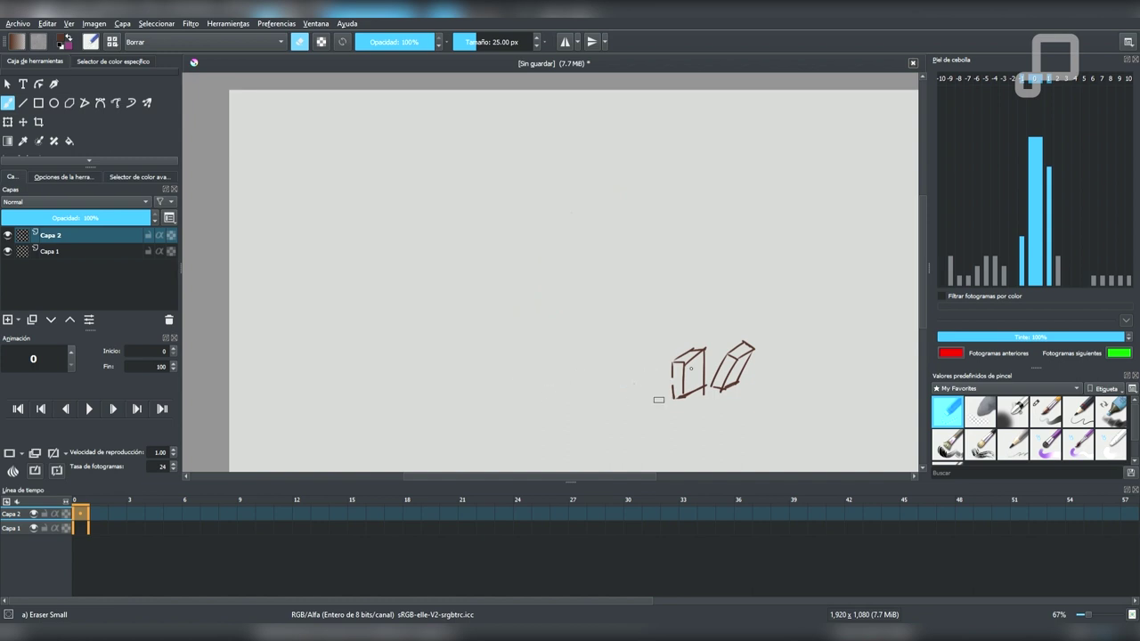
Step: Zoom out to 50% and pick the Basic-5 brush preset for the shelf top
{"action": "key", "text": "minus"}
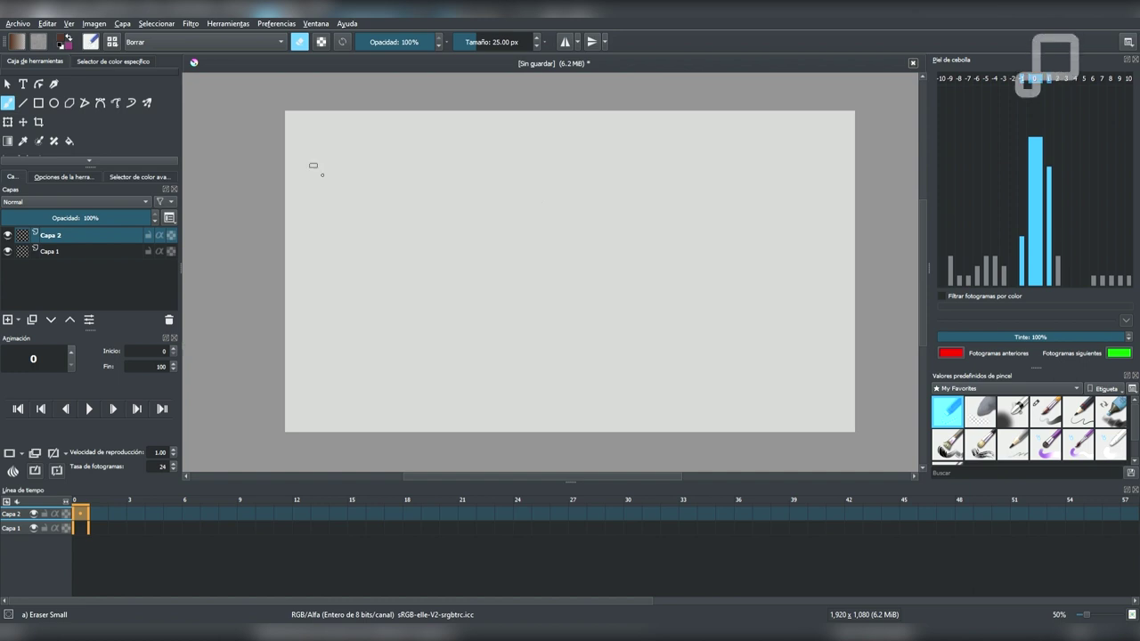
{"action": "left_click", "coordinate": [1049, 418]}
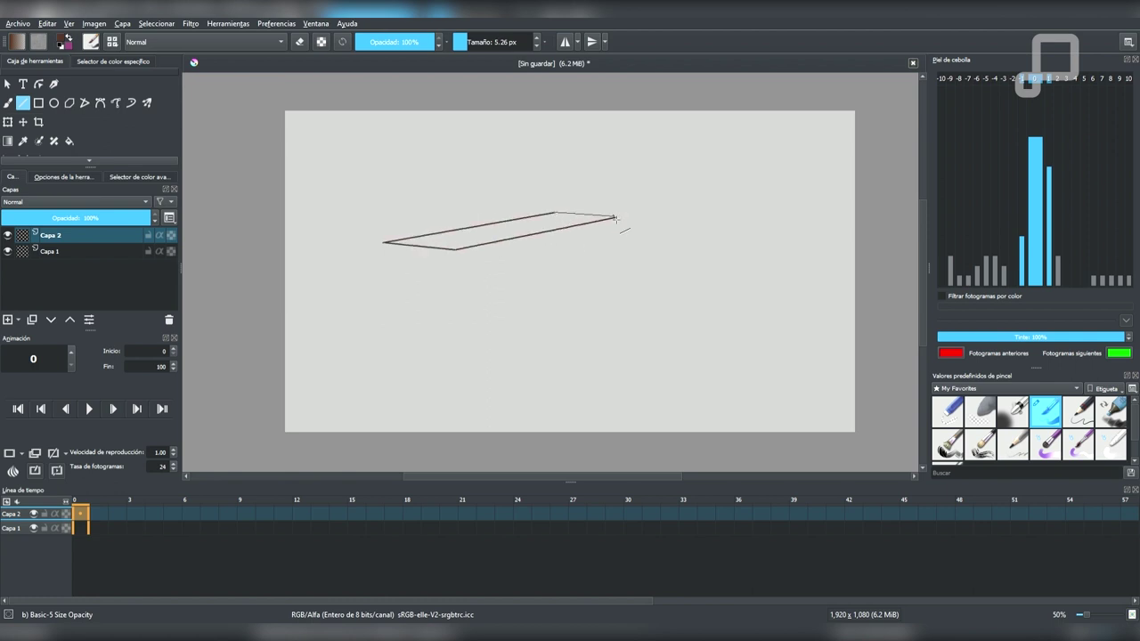
Step: Duplicate the shelf outline, offset it, merge it down, and erase the overlap to add thickness
{"action": "key", "text": "ctrl+c"}
{"action": "key", "text": "ctrl+v"}
{"action": "key", "text": "ctrl+t"}
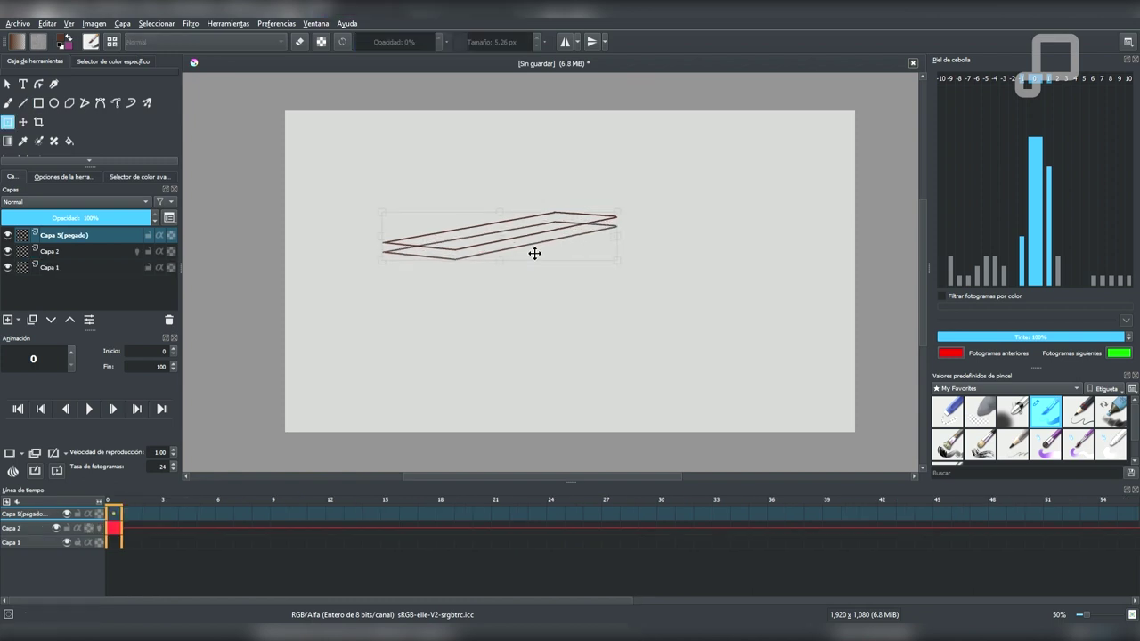
{"action": "scroll", "coordinate": [499, 228], "scroll_direction": "up", "scroll_amount": 3}
{"action": "key", "text": "b"}
{"action": "key", "text": "e"}
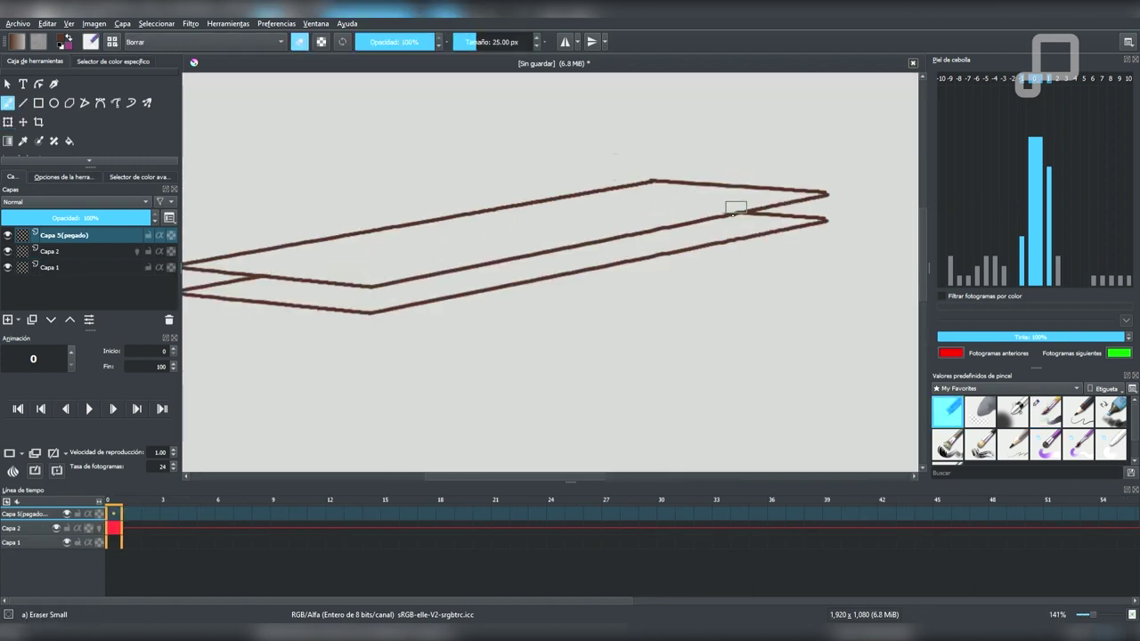
{"action": "scroll", "coordinate": [312, 267], "scroll_direction": "down", "scroll_amount": 5}
{"action": "scroll", "coordinate": [312, 283], "scroll_direction": "up", "scroll_amount": 5}
{"action": "key", "text": "e"}
{"action": "key", "text": "shift+Delete"}
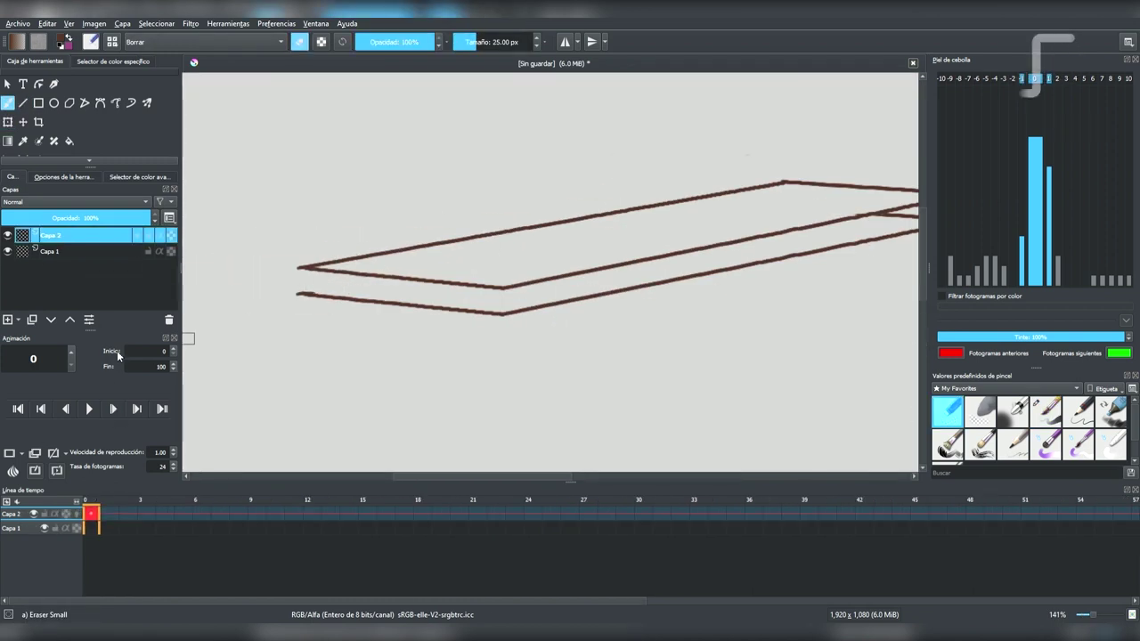
{"action": "scroll", "coordinate": [624, 231], "scroll_direction": "right", "scroll_amount": 5}
{"action": "scroll", "coordinate": [704, 187], "scroll_direction": "up", "scroll_amount": 3}
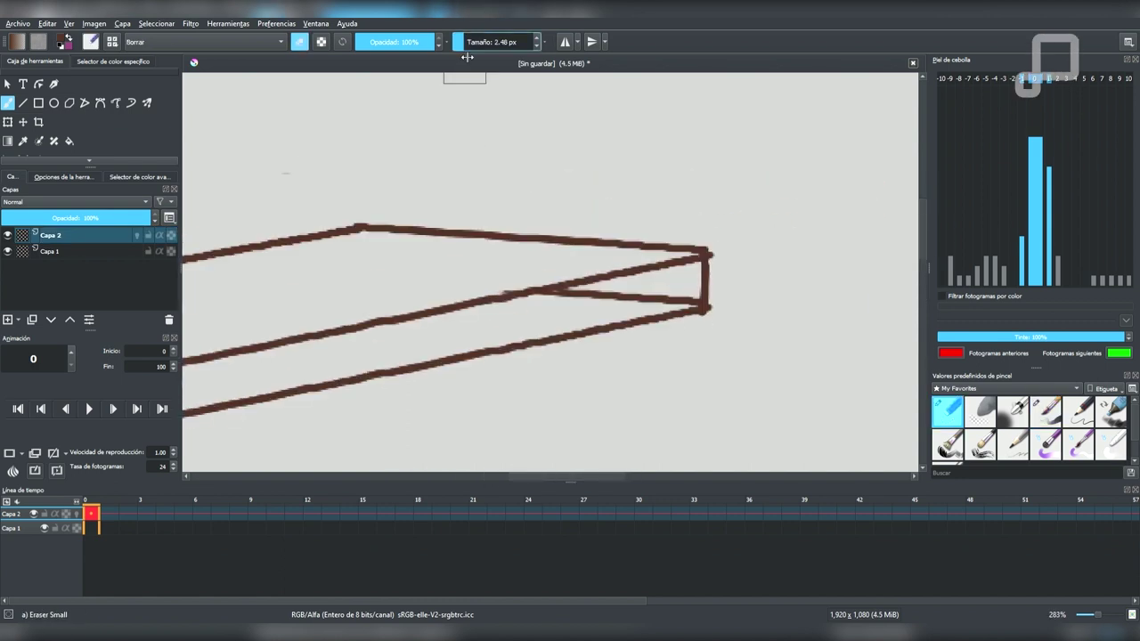
{"action": "scroll", "coordinate": [496, 255], "scroll_direction": "down", "scroll_amount": 5}
Step: Draw two parallel floor lines and the window frame edge with the Line tool
{"action": "key", "text": "v"}
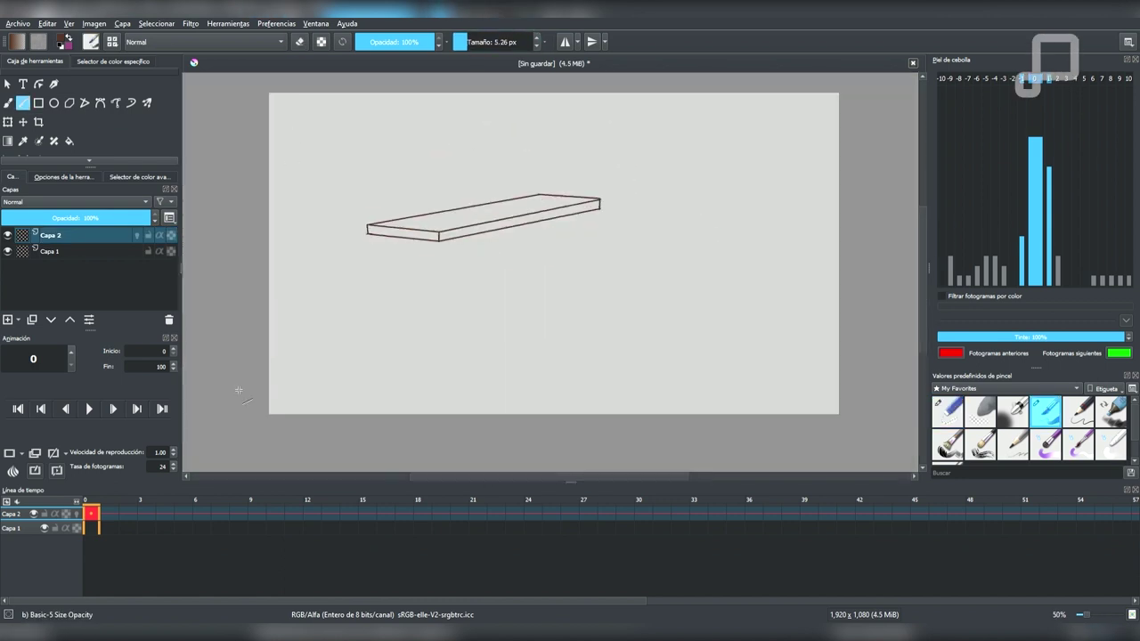
{"action": "left_click_drag", "start_coordinate": [248, 401], "coordinate": [903, 234]}
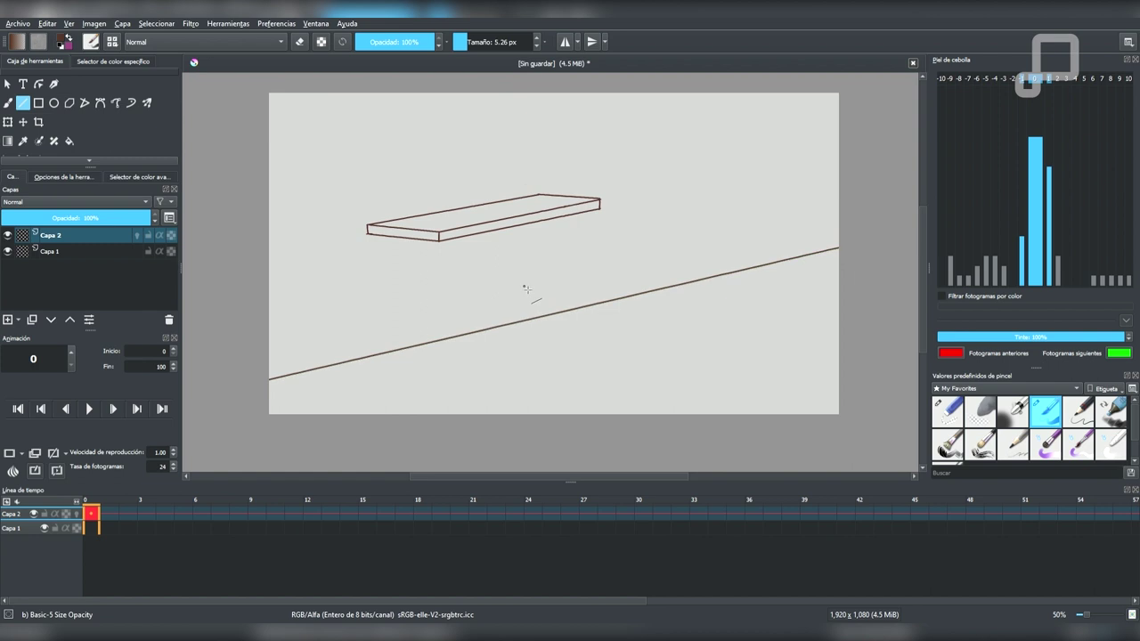
{"action": "left_click_drag", "start_coordinate": [258, 370], "coordinate": [860, 234]}
{"action": "mouse_move", "coordinate": [654, 85]}
{"action": "left_mouse_down"}
{"action": "mouse_move", "coordinate": [650, 203]}
{"action": "mouse_move", "coordinate": [786, 177]}
{"action": "mouse_move", "coordinate": [787, 87]}
{"action": "left_mouse_up"}
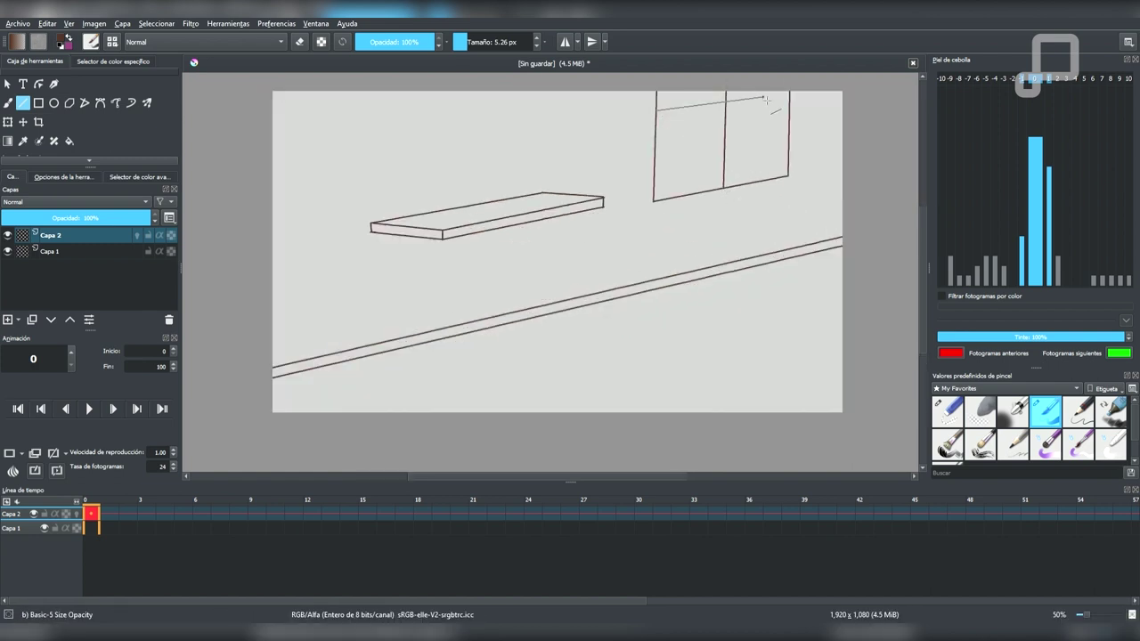
{"action": "key", "text": "ctrl+z"}
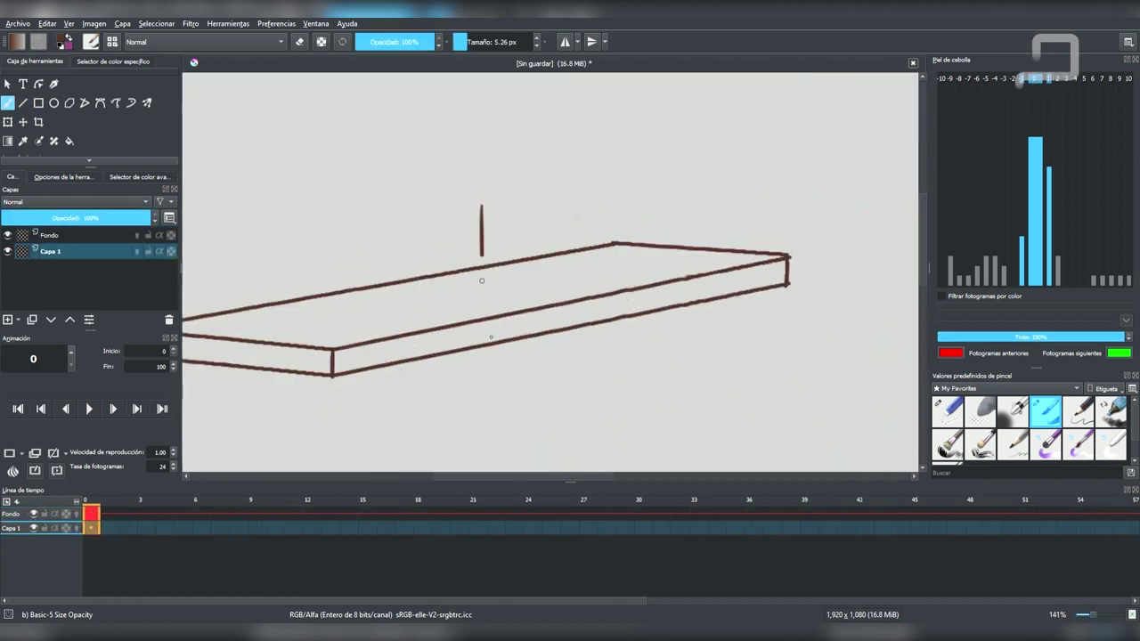
Step: Sketch the brick's edges on the key frames as it tips off the shelf
{"action": "left_click_drag", "start_coordinate": [484, 204], "coordinate": [490, 201]}
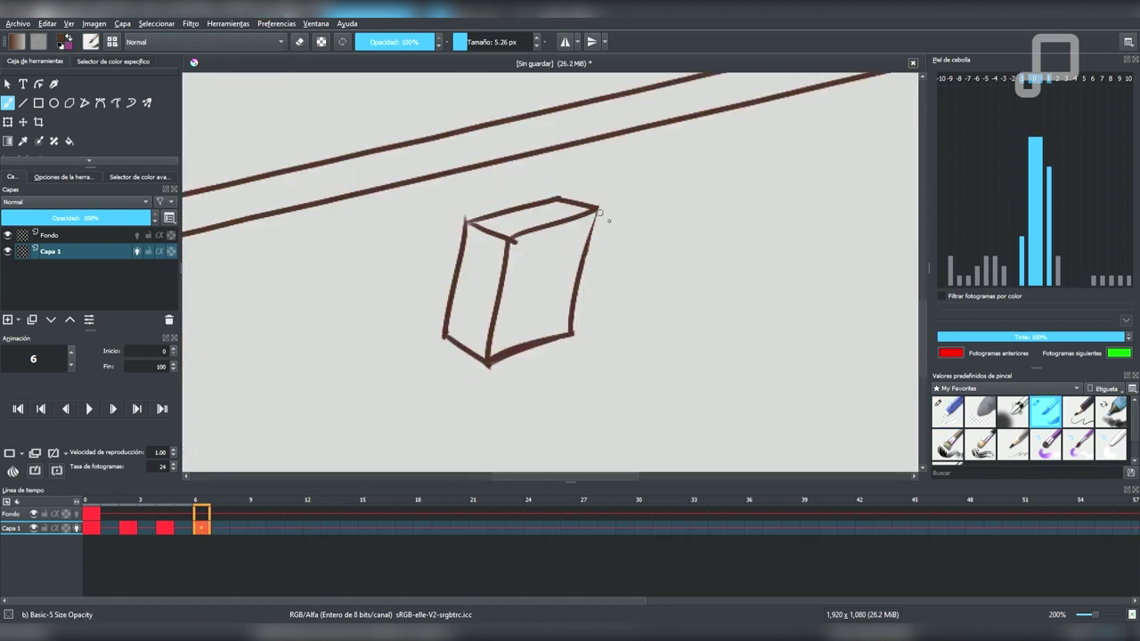
{"action": "left_click_drag", "start_coordinate": [550, 321], "coordinate": [702, 347]}
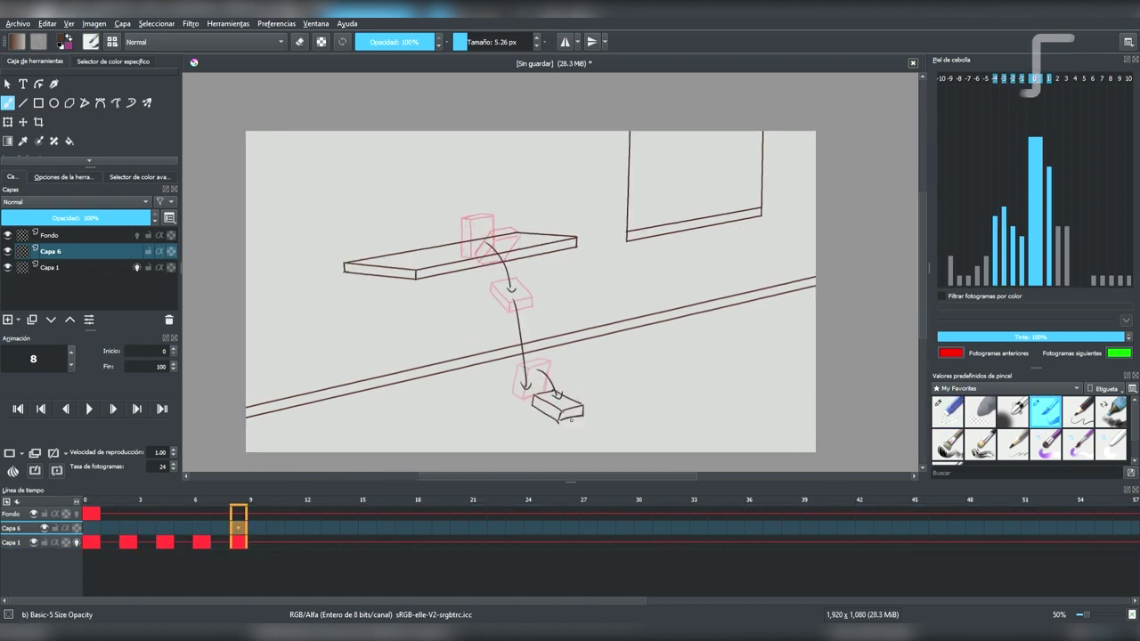
Step: Add three short motion lines beside the landed brick
{"action": "left_click_drag", "start_coordinate": [591, 401], "coordinate": [607, 396]}
{"action": "left_click_drag", "start_coordinate": [595, 407], "coordinate": [612, 407]}
{"action": "left_click_drag", "start_coordinate": [599, 413], "coordinate": [609, 413]}
{"action": "middle_click", "coordinate": [543, 348]}
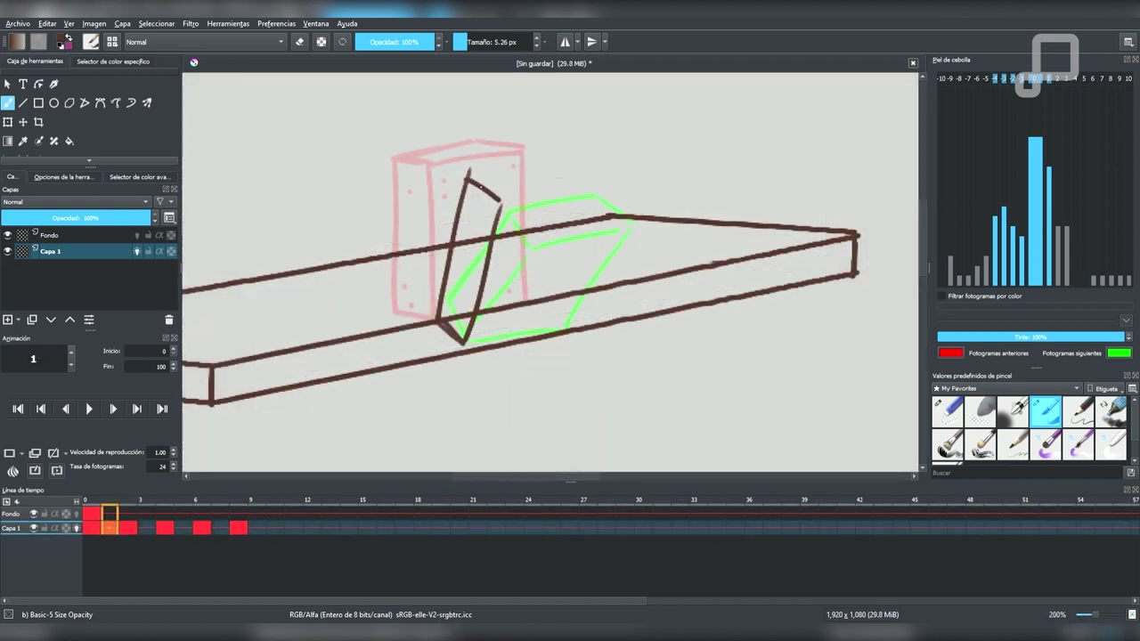
Step: Draw the tipping brick's top, front and right edges on frame 1
{"action": "left_click_drag", "start_coordinate": [467, 174], "coordinate": [598, 180]}
{"action": "left_click_drag", "start_coordinate": [503, 198], "coordinate": [597, 183]}
{"action": "left_click_drag", "start_coordinate": [593, 188], "coordinate": [553, 301]}
{"action": "key", "text": "ctrl+z"}
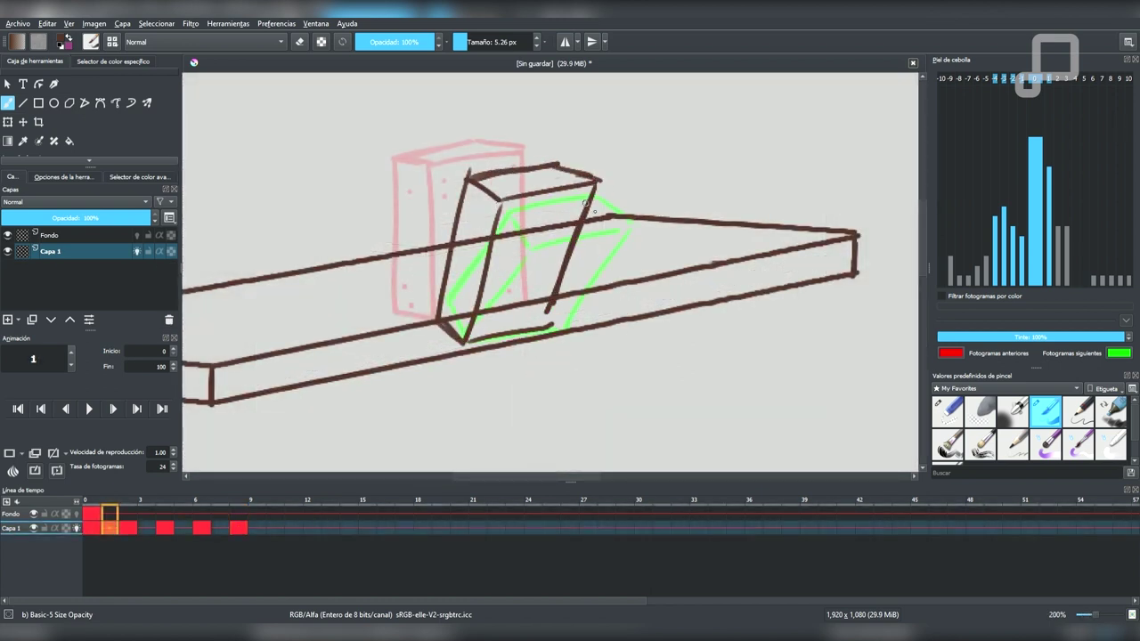
{"action": "left_click_drag", "start_coordinate": [589, 196], "coordinate": [467, 341]}
Step: On frame 2, tilt and lower the brick as it slides off the shelf
{"action": "key", "text": "Right"}
{"action": "key", "text": "ctrl+t"}
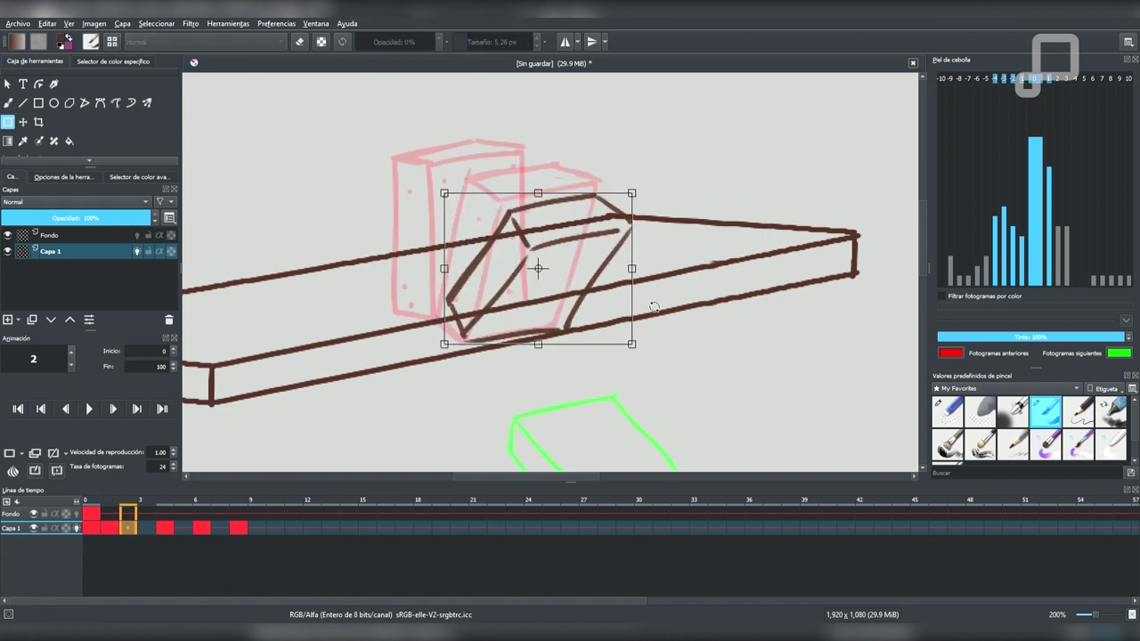
{"action": "left_click_drag", "start_coordinate": [539, 262], "coordinate": [616, 331]}
{"action": "key", "text": "b"}
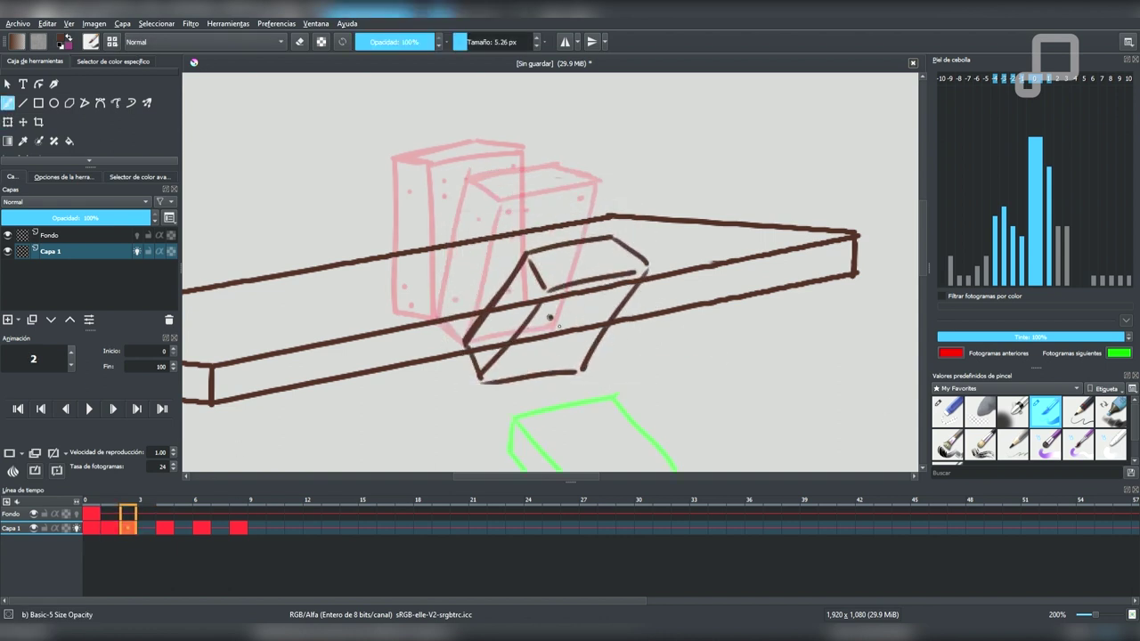
Step: Sketch the brick's slanted, closed outline on frame 3 above the green guide
{"action": "key", "text": "Right"}
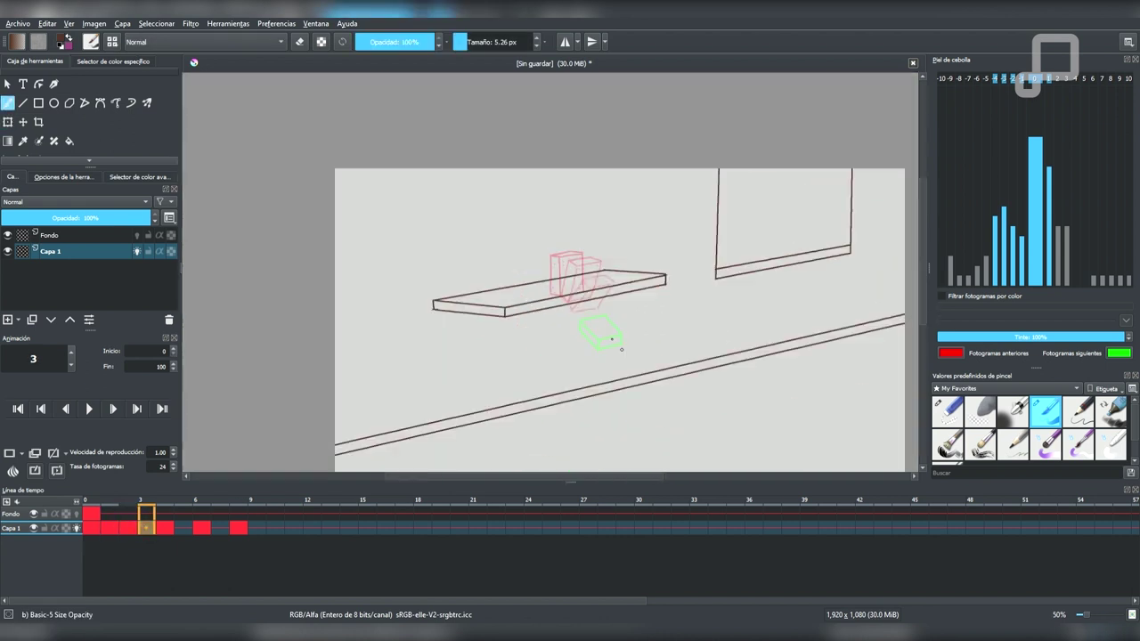
{"action": "left_click_drag", "start_coordinate": [431, 229], "coordinate": [541, 279]}
{"action": "mouse_move", "coordinate": [441, 210]}
{"action": "left_mouse_down"}
{"action": "mouse_move", "coordinate": [543, 278]}
{"action": "mouse_move", "coordinate": [437, 229]}
{"action": "mouse_move", "coordinate": [552, 242]}
{"action": "mouse_move", "coordinate": [545, 276]}
{"action": "left_mouse_up"}
{"action": "left_click_drag", "start_coordinate": [554, 242], "coordinate": [635, 261]}
{"action": "left_click_drag", "start_coordinate": [449, 196], "coordinate": [634, 230]}
{"action": "key", "text": "e"}
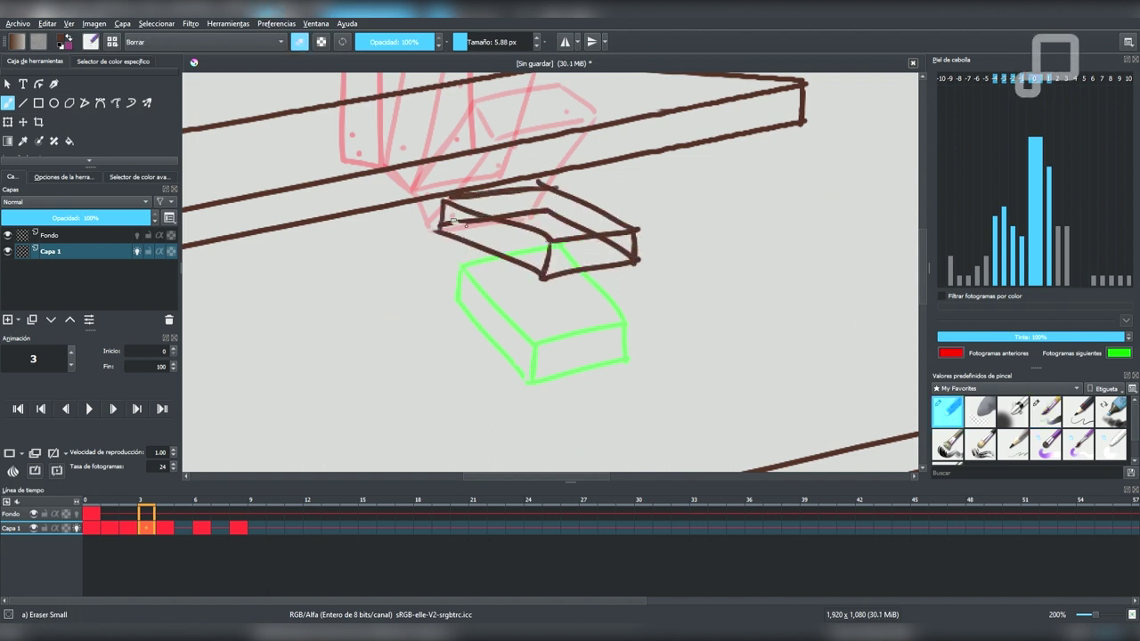
Step: Draw the brick's outline on frame 5
{"action": "key", "text": "e"}
{"action": "key", "text": "Right"}
{"action": "key", "text": "Right"}
{"action": "left_click_drag", "start_coordinate": [509, 239], "coordinate": [553, 344]}
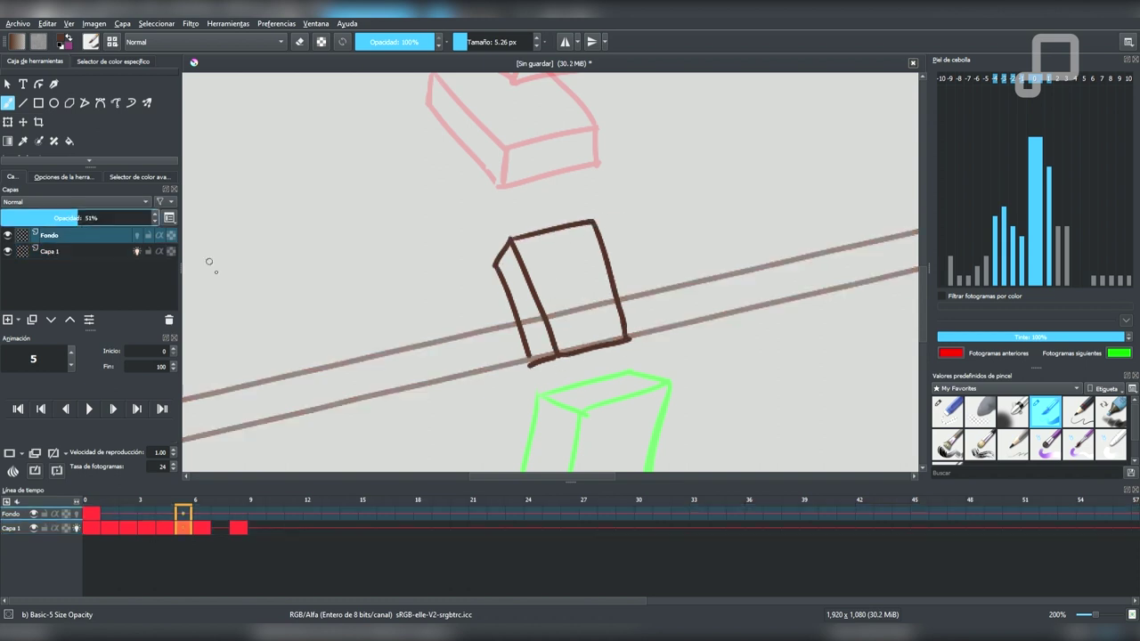
{"action": "scroll", "coordinate": [627, 335], "scroll_direction": "down", "scroll_amount": 3}
{"action": "scroll", "coordinate": [588, 314], "scroll_direction": "up", "scroll_amount": 3}
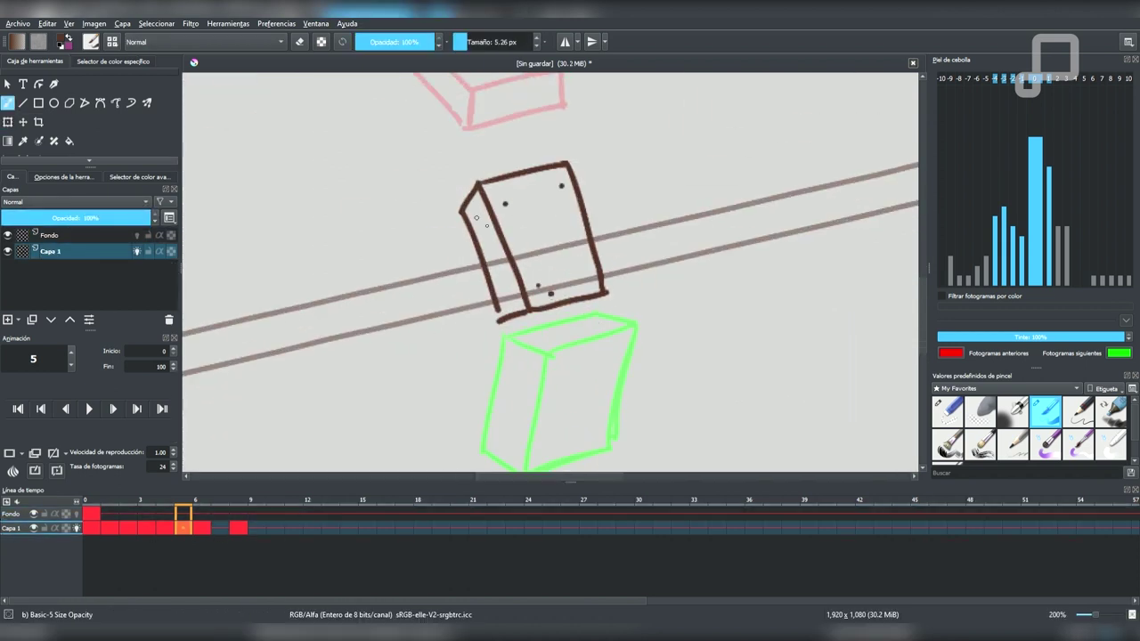
Step: Draw the landing brick's outline on frame 7
{"action": "key", "text": "Right"}
{"action": "scroll", "coordinate": [522, 303], "scroll_direction": "down", "scroll_amount": 3}
{"action": "scroll", "coordinate": [466, 350], "scroll_direction": "up", "scroll_amount": 3}
{"action": "key", "text": "Right"}
{"action": "left_click_drag", "start_coordinate": [534, 272], "coordinate": [472, 325]}
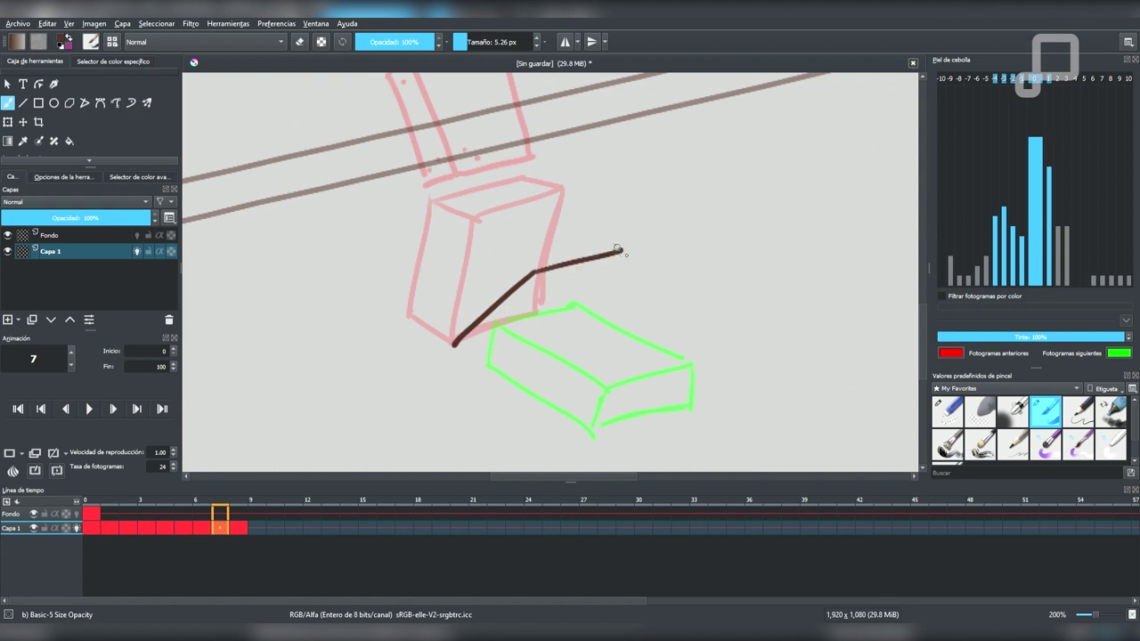
{"action": "left_click_drag", "start_coordinate": [628, 246], "coordinate": [598, 321]}
{"action": "mouse_move", "coordinate": [556, 289]}
{"action": "left_mouse_down"}
{"action": "mouse_move", "coordinate": [486, 371]}
{"action": "mouse_move", "coordinate": [654, 272]}
{"action": "left_mouse_up"}
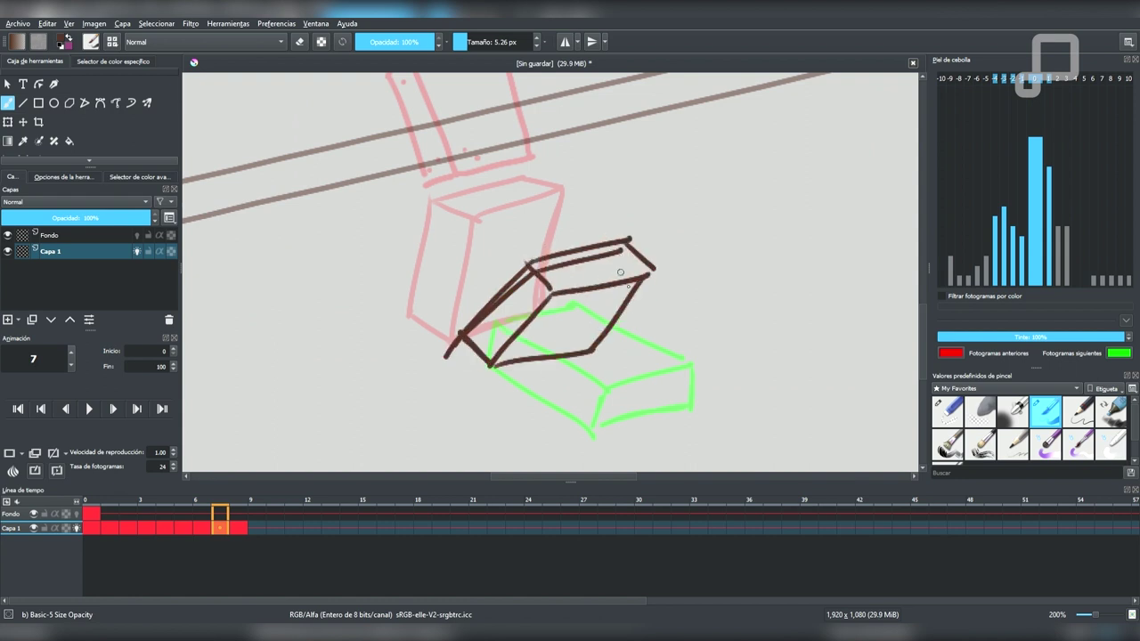
Step: Enlarge frame 7's brick to match the guide and erase its top edge
{"action": "key", "text": "ctrl+t"}
{"action": "left_click_drag", "start_coordinate": [606, 307], "coordinate": [591, 285]}
{"action": "left_click", "coordinate": [949, 417]}
{"action": "key", "text": "b"}
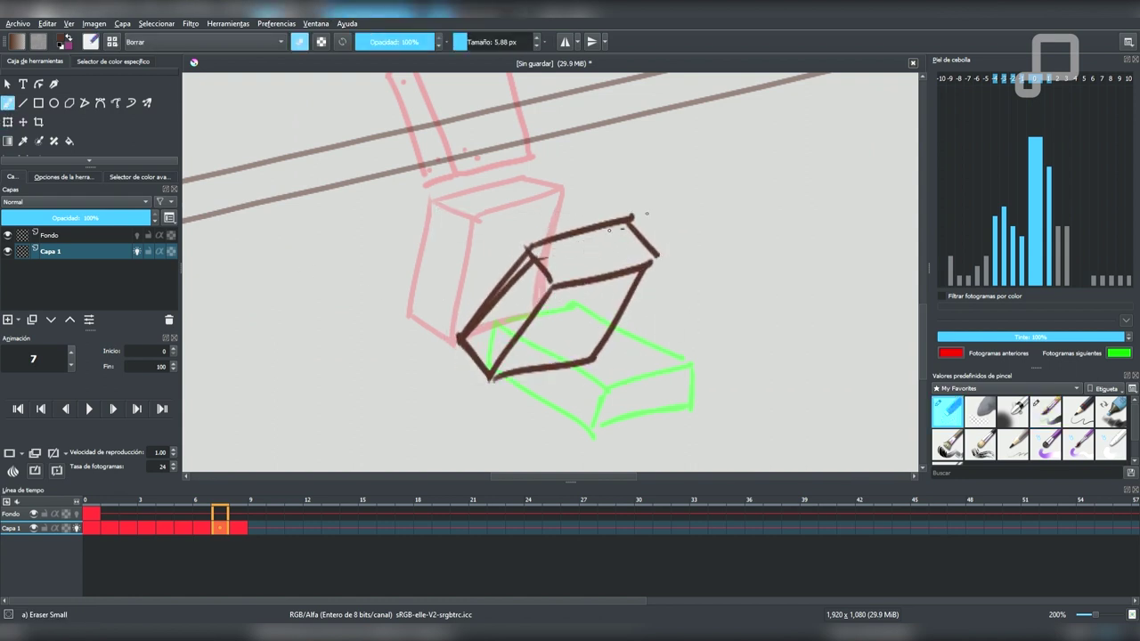
{"action": "left_click_drag", "start_coordinate": [610, 230], "coordinate": [533, 251]}
{"action": "key", "text": "slash"}
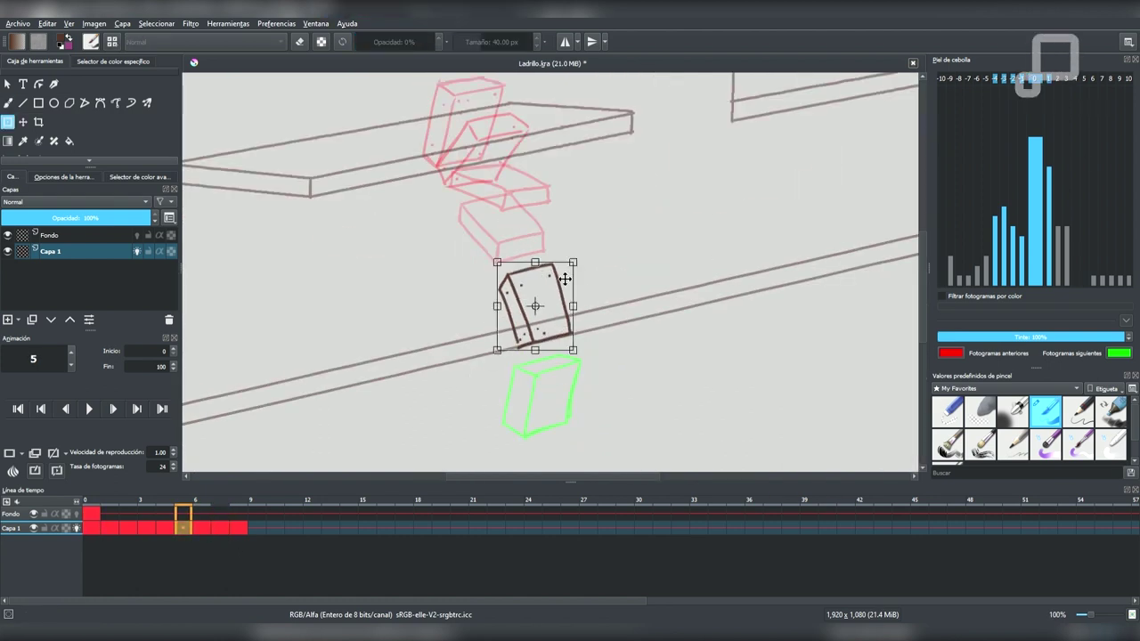
Step: Rotate the brick on frame 5 with the Transform tool and apply it
{"action": "left_click_drag", "start_coordinate": [618, 323], "coordinate": [605, 352]}
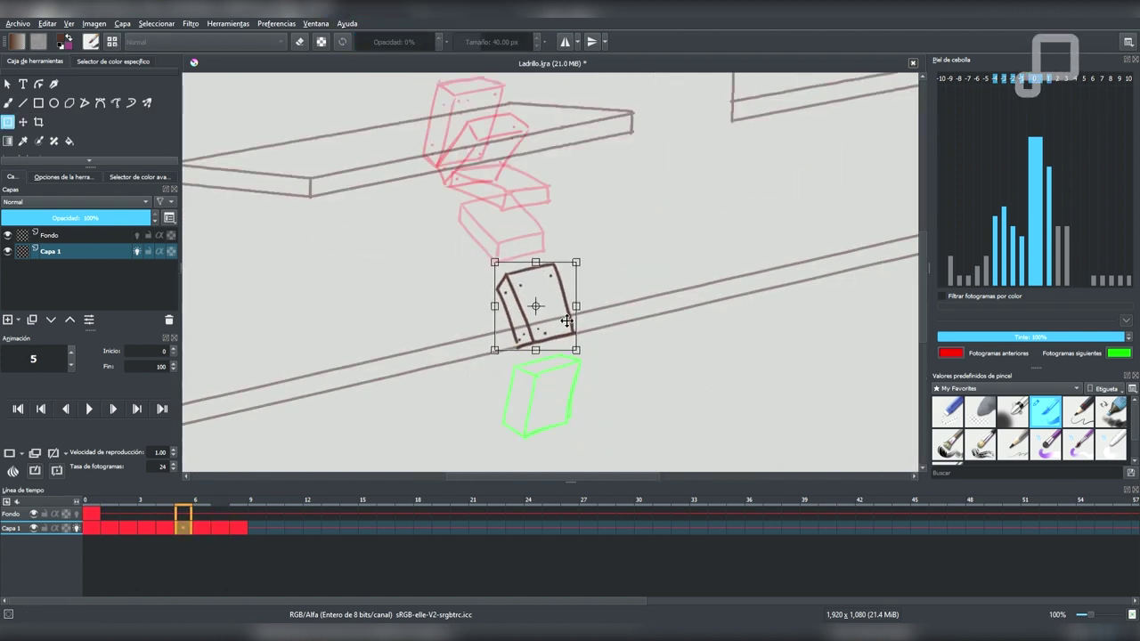
{"action": "left_click", "coordinate": [202, 529]}
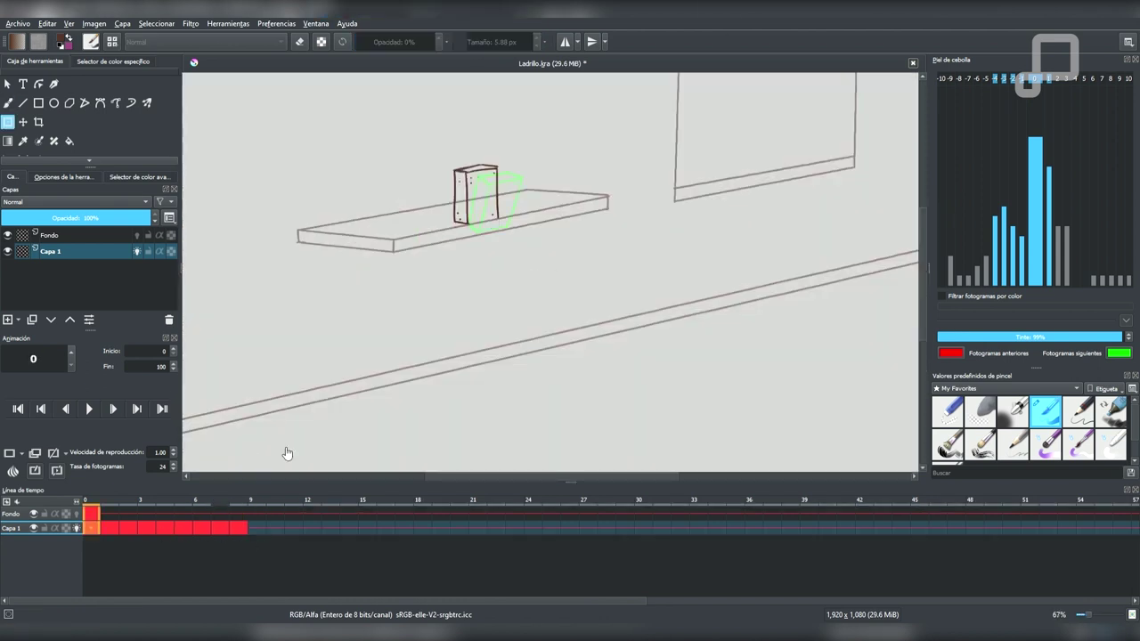
{"action": "left_click", "coordinate": [111, 529]}
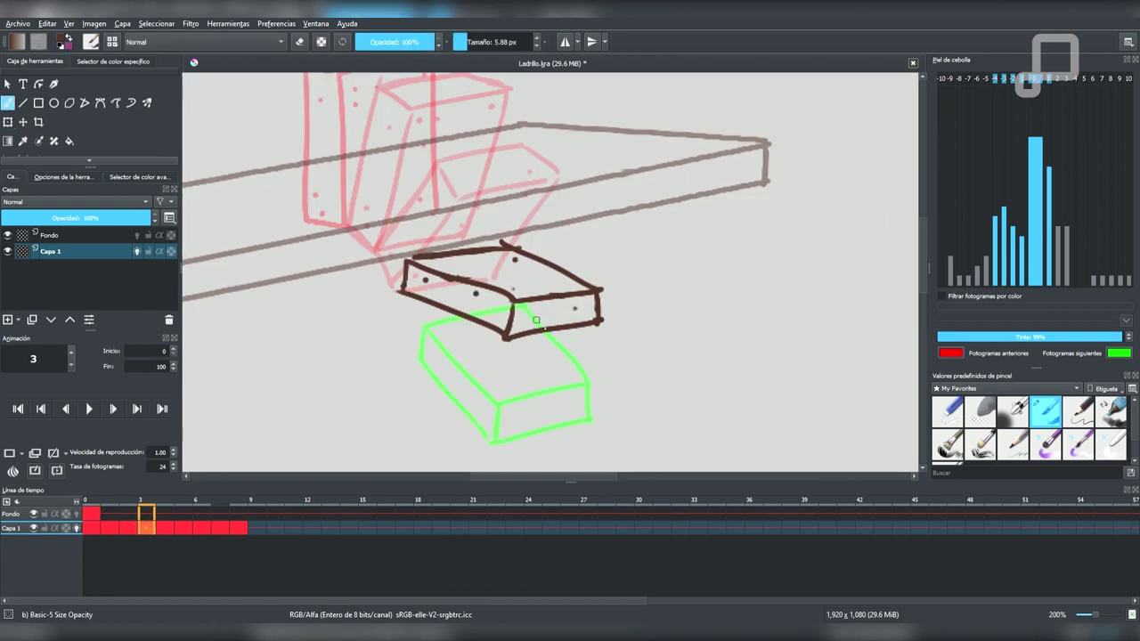
Step: Step through frames 1–5 comparing drawings and erase parts of the frame 3 brick
{"action": "key", "text": "Right"}
{"action": "key", "text": "Left"}
{"action": "key", "text": "Left"}
{"action": "key", "text": "Left"}
{"action": "key", "text": "Right"}
{"action": "key", "text": "Right"}
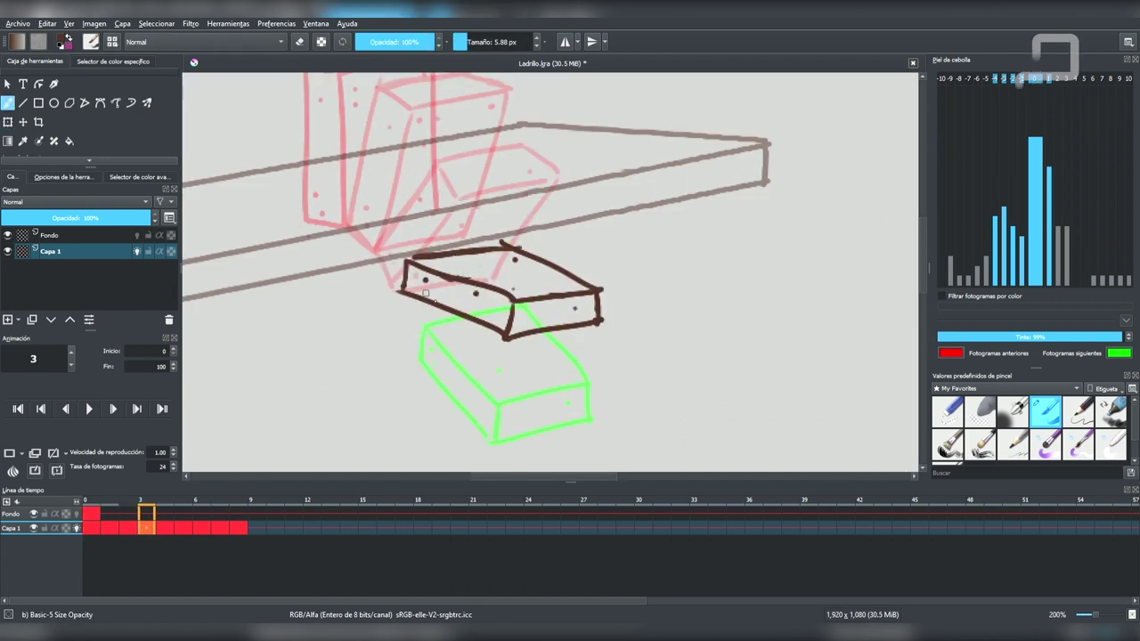
{"action": "key", "text": "Right"}
{"action": "key", "text": "e"}
{"action": "key", "text": "Right"}
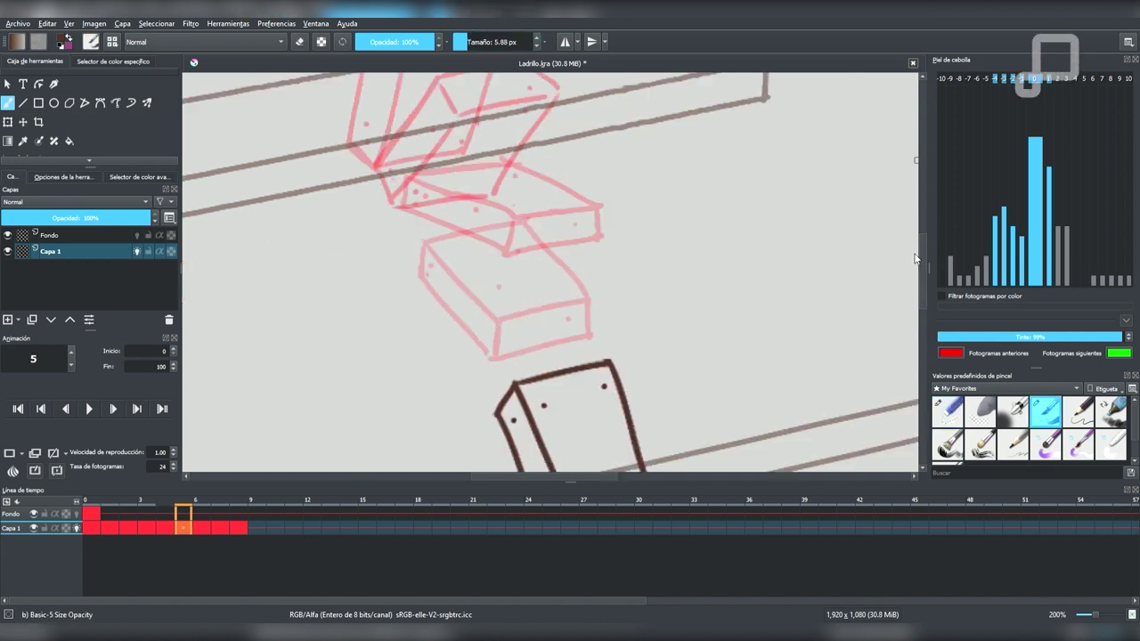
{"action": "scroll", "coordinate": [917, 271], "scroll_direction": "down", "scroll_amount": 3}
{"action": "scroll", "coordinate": [917, 271], "scroll_direction": "up", "scroll_amount": 3}
{"action": "key", "text": "Left"}
{"action": "key", "text": "Left"}
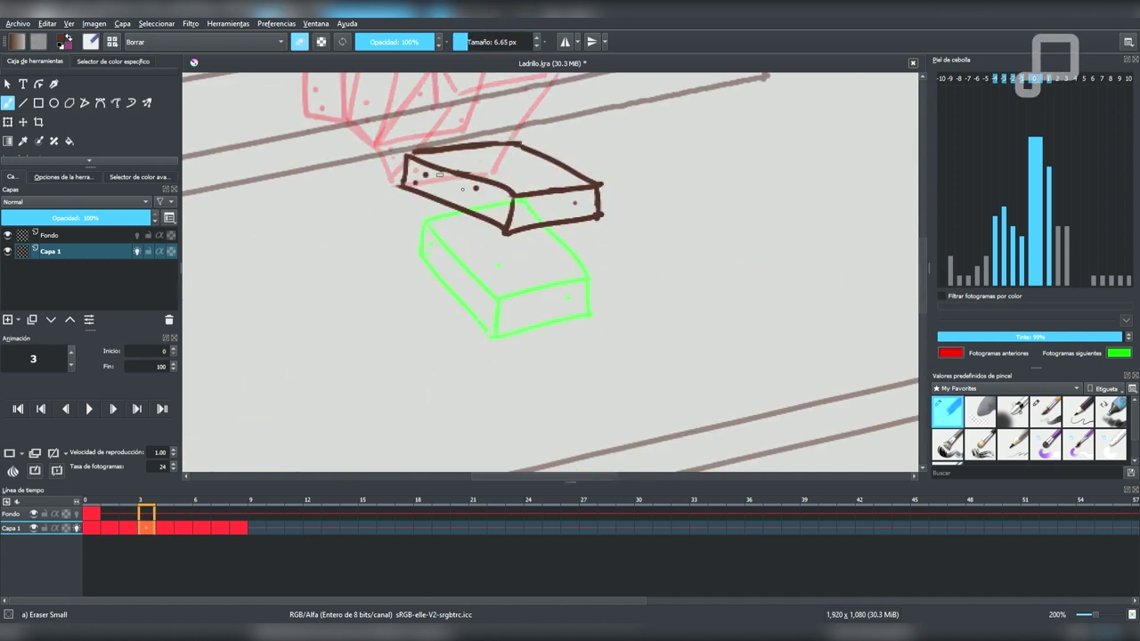
{"action": "key", "text": "e"}
Step: Replay the fall frame by frame from the first frame up to frame 7
{"action": "key", "text": "Left"}
{"action": "scroll", "coordinate": [439, 174], "scroll_direction": "down", "scroll_amount": 1}
{"action": "key", "text": "Left"}
{"action": "key", "text": "Left"}
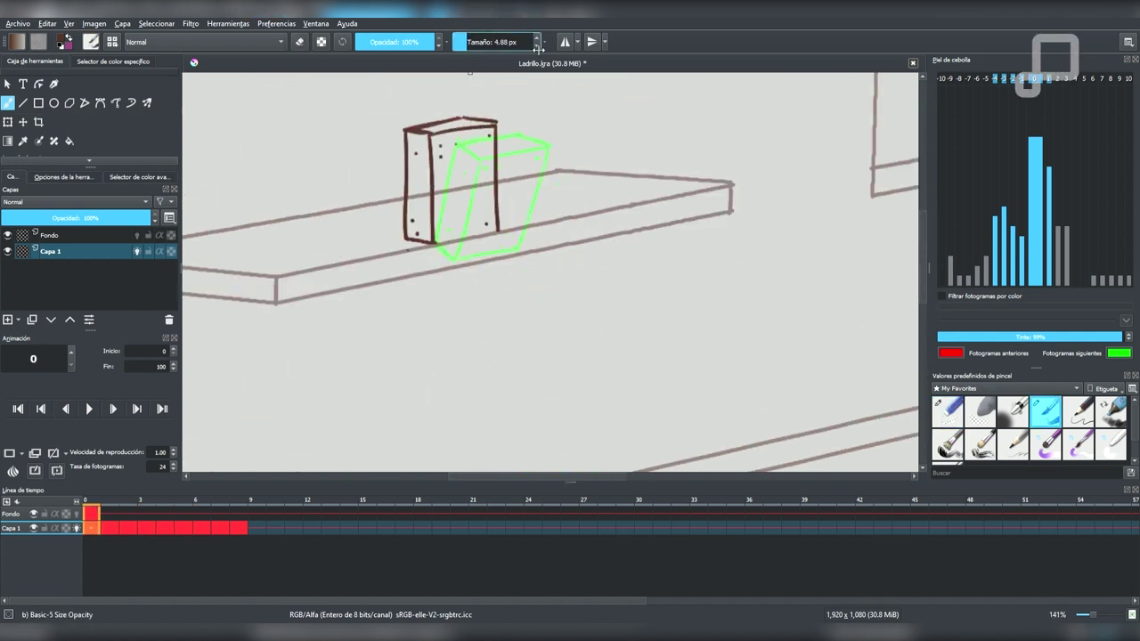
{"action": "key", "text": "Right"}
{"action": "key", "text": "Right"}
{"action": "key", "text": "Right"}
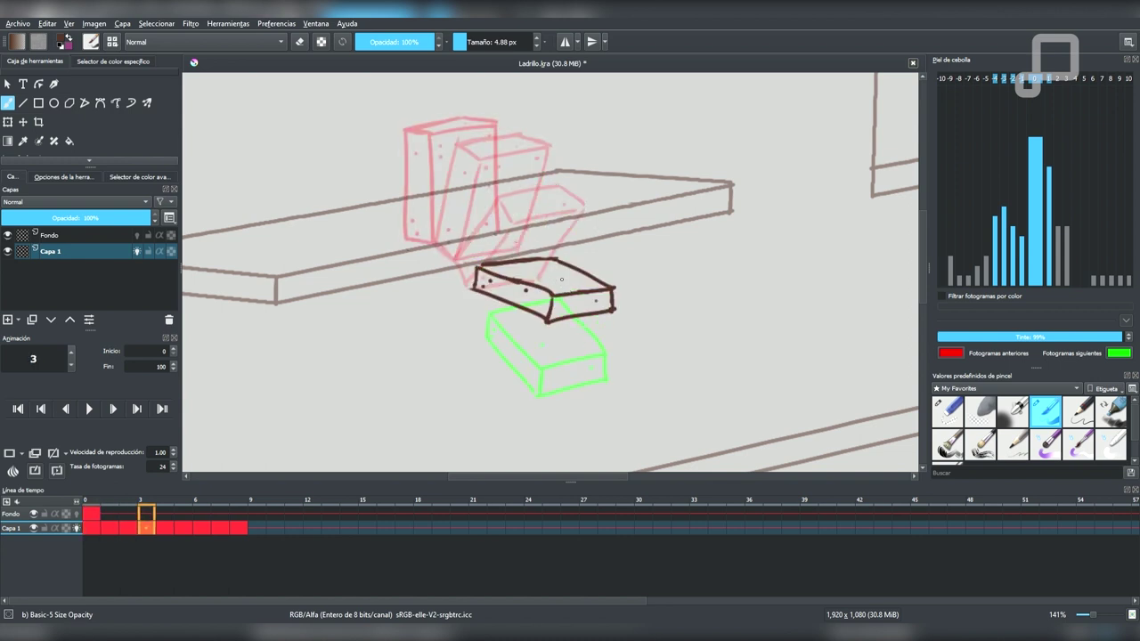
{"action": "key", "text": "Right"}
{"action": "scroll", "coordinate": [918, 421], "scroll_direction": "down", "scroll_amount": 3}
{"action": "key", "text": "Right"}
{"action": "scroll", "coordinate": [622, 338], "scroll_direction": "down", "scroll_amount": 4}
{"action": "key", "text": "Right"}
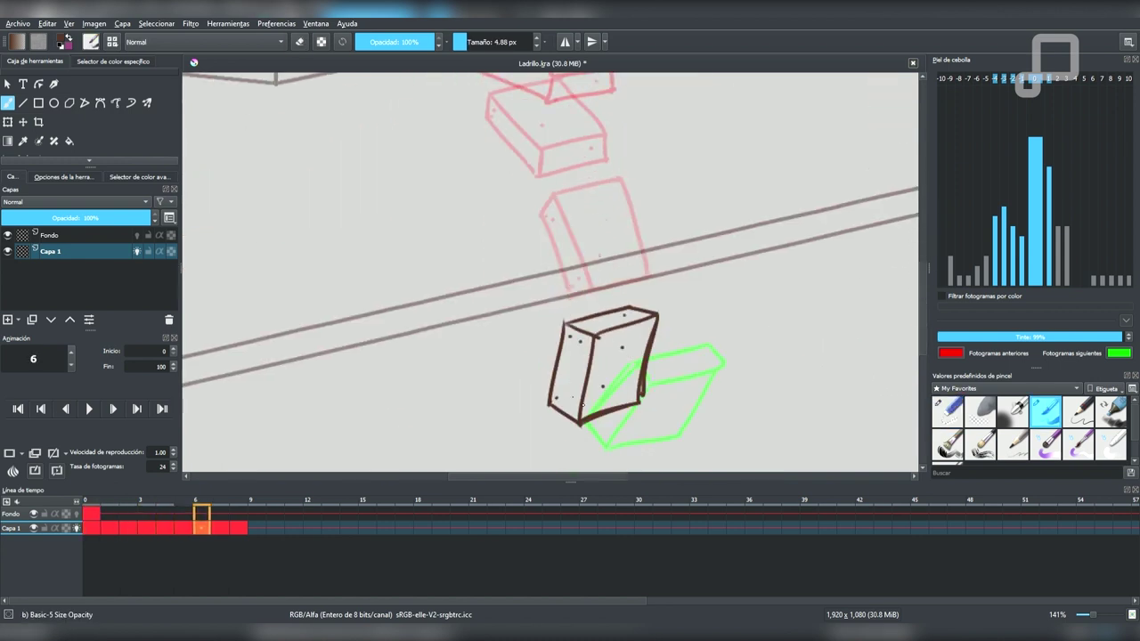
{"action": "key", "text": "Right"}
{"action": "key", "text": "Right"}
{"action": "scroll", "coordinate": [685, 401], "scroll_direction": "down", "scroll_amount": 2}
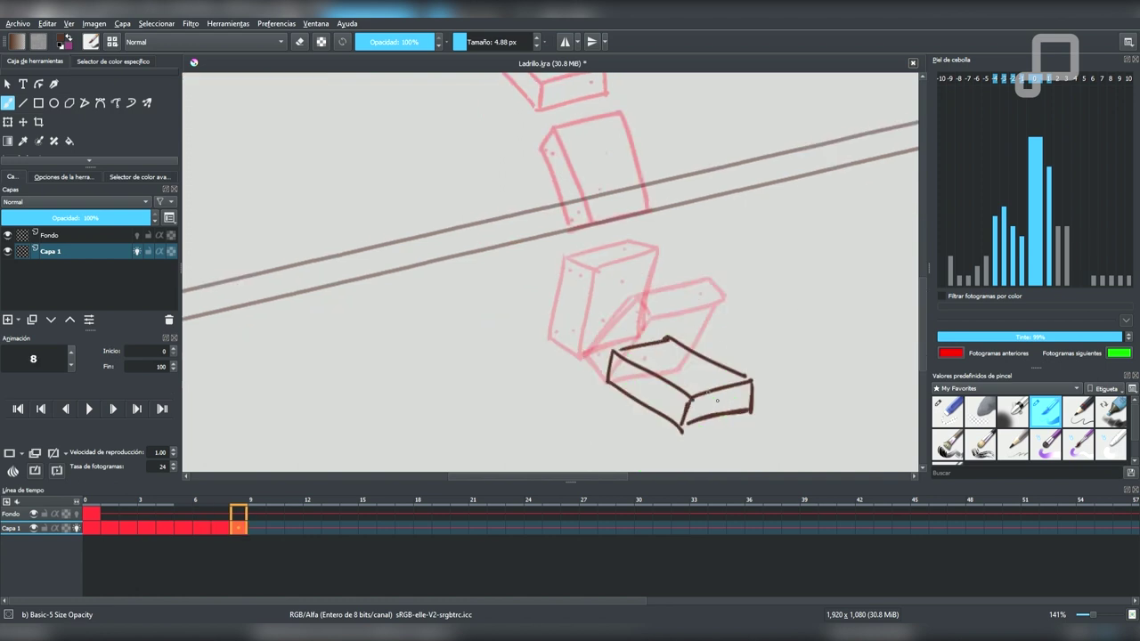
{"action": "key", "text": "Left"}
{"action": "scroll", "coordinate": [602, 333], "scroll_direction": "up", "scroll_amount": 3}
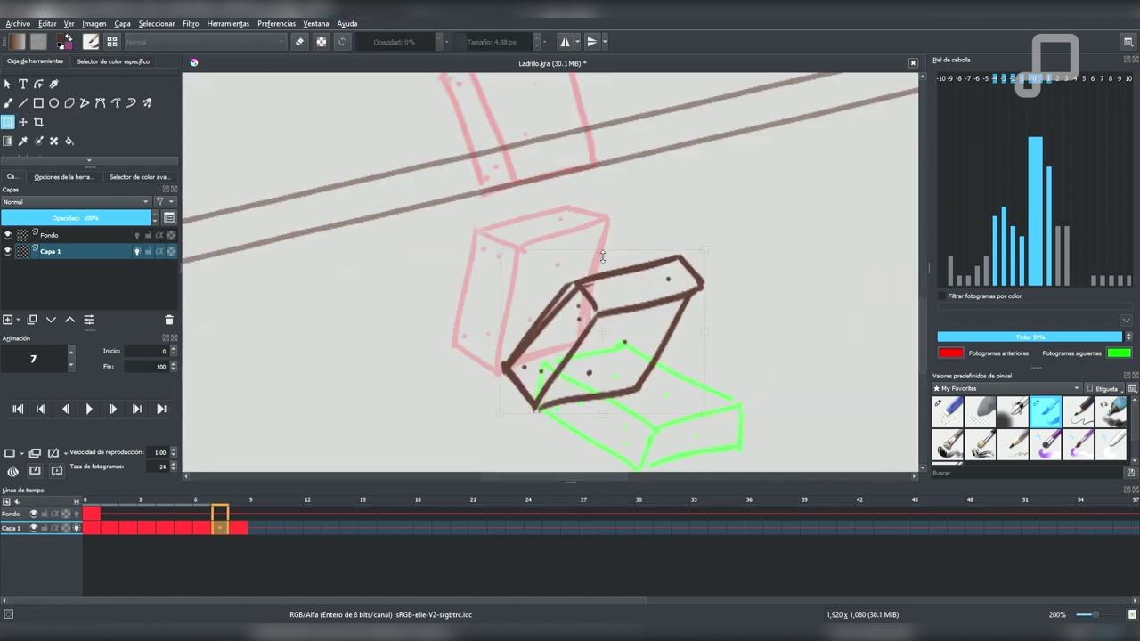
Step: Erase the old brick strokes and inner edge lines on frame 7
{"action": "key", "text": "ctrl+t"}
{"action": "key", "text": "e"}
{"action": "key", "text": "b"}
{"action": "left_click_drag", "start_coordinate": [575, 283], "coordinate": [552, 307]}
{"action": "left_click_drag", "start_coordinate": [508, 365], "coordinate": [578, 289]}
{"action": "left_click_drag", "start_coordinate": [579, 285], "coordinate": [614, 316]}
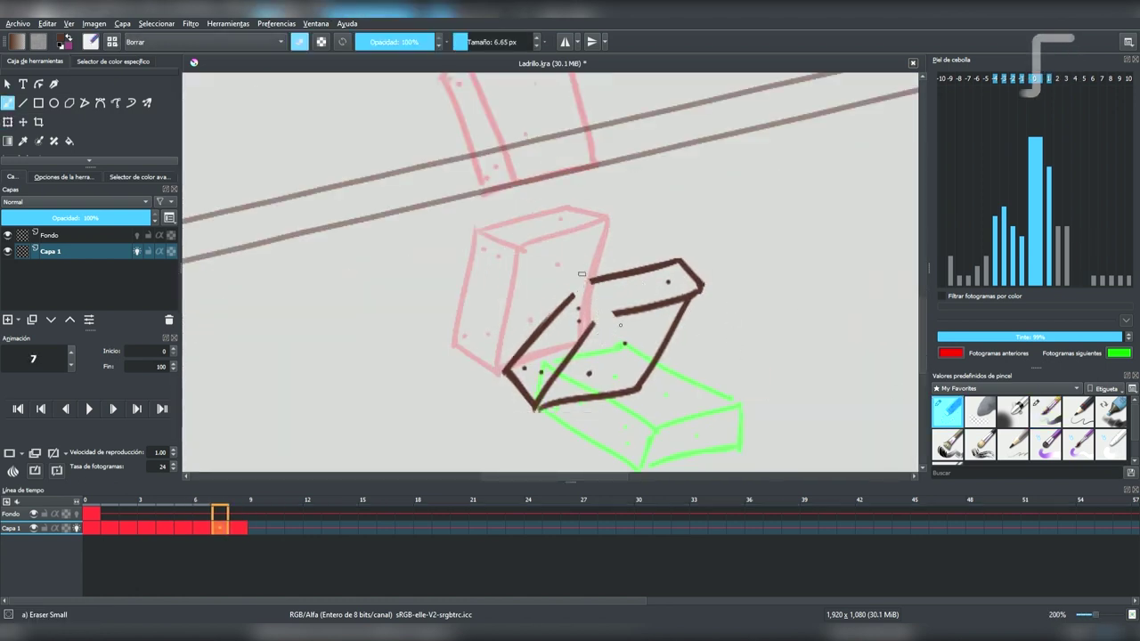
{"action": "key", "text": "e"}
Step: Redraw the frame 7 brick's inner edges and right edge
{"action": "key", "text": "e"}
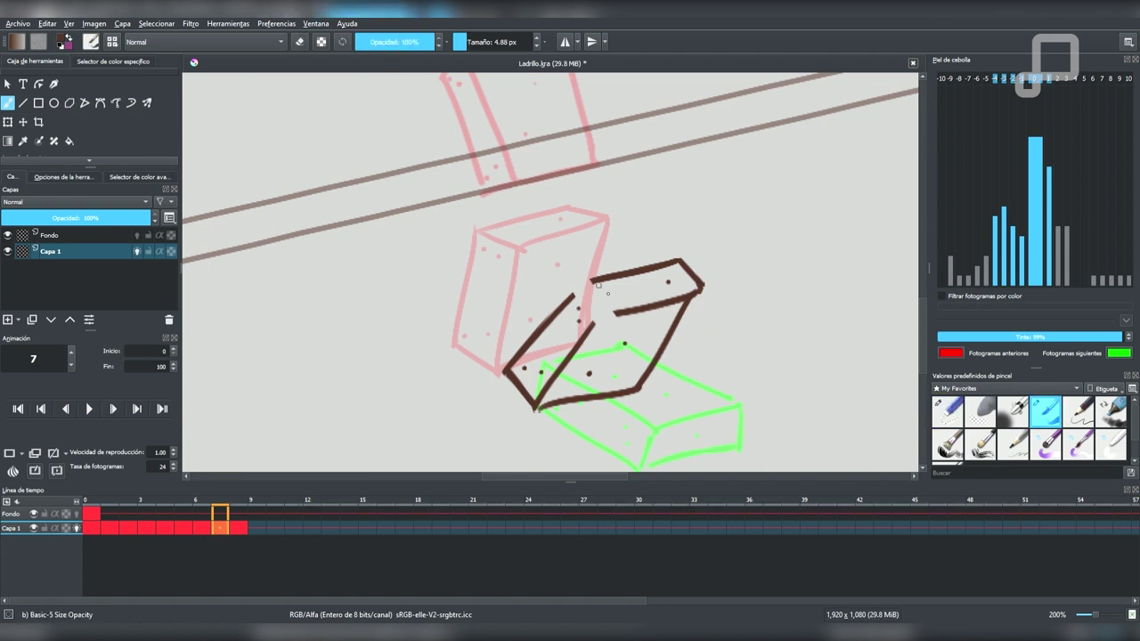
{"action": "mouse_move", "coordinate": [581, 284]}
{"action": "left_mouse_down"}
{"action": "mouse_move", "coordinate": [605, 313]}
{"action": "mouse_move", "coordinate": [536, 408]}
{"action": "left_mouse_up"}
{"action": "key", "text": "e"}
{"action": "left_click_drag", "start_coordinate": [701, 287], "coordinate": [652, 392]}
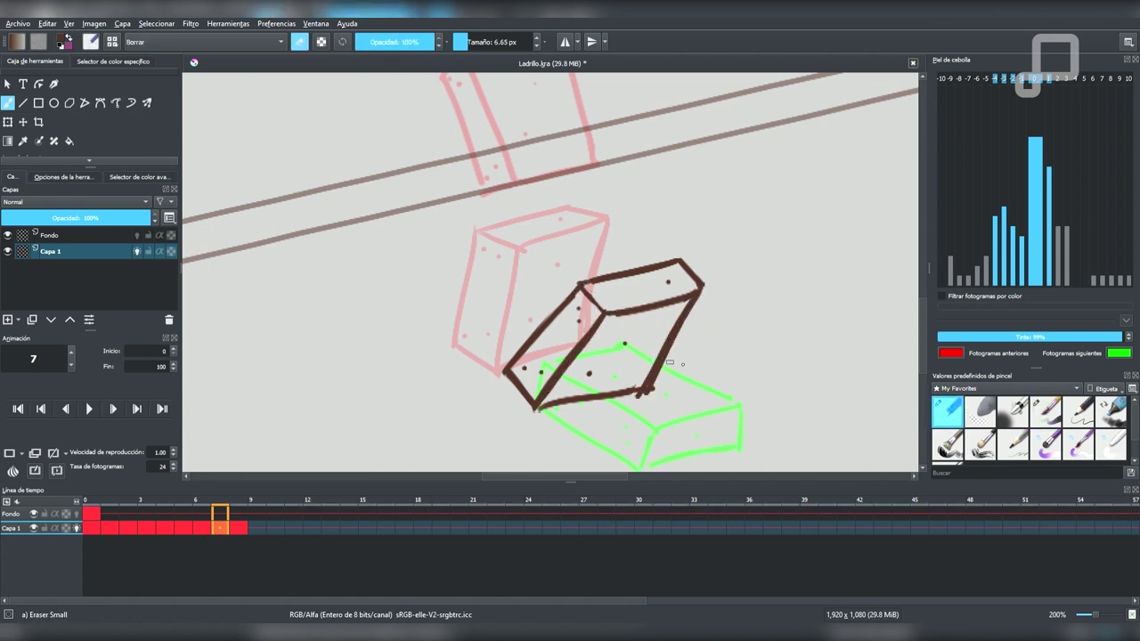
Step: Redraw the brick's front and top faces on frame 3, erasing the old left edge
{"action": "left_click", "coordinate": [1046, 411]}
{"action": "key", "text": "minus"}
{"action": "key", "text": "minus"}
{"action": "key", "text": "minus"}
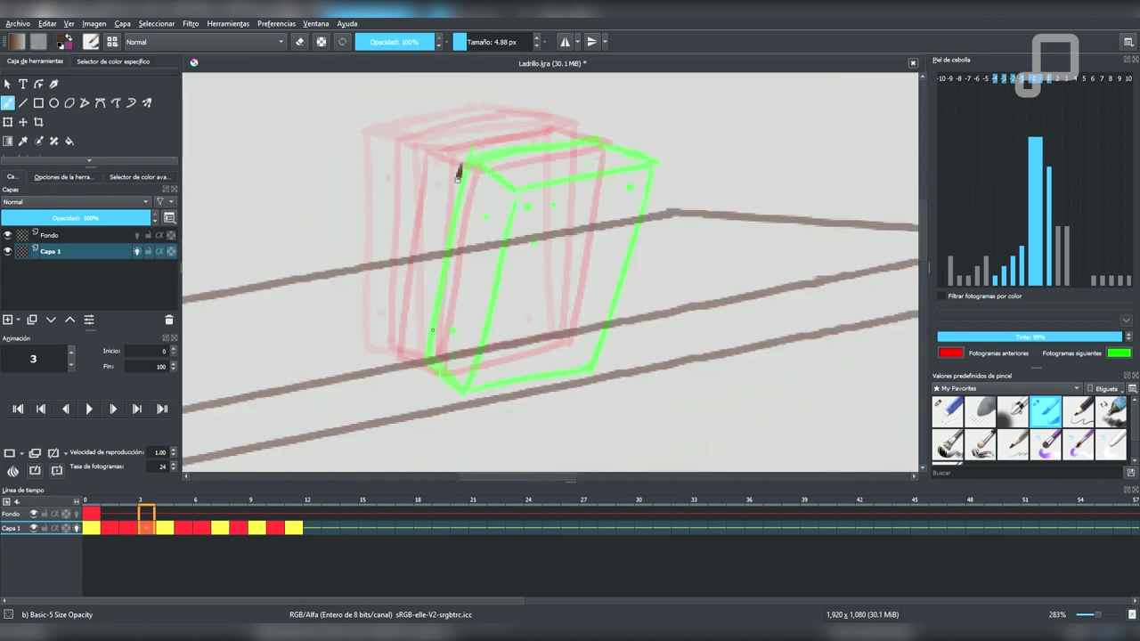
{"action": "mouse_move", "coordinate": [458, 175]}
{"action": "left_mouse_down"}
{"action": "mouse_move", "coordinate": [411, 382]}
{"action": "mouse_move", "coordinate": [481, 180]}
{"action": "mouse_move", "coordinate": [602, 135]}
{"action": "mouse_move", "coordinate": [637, 153]}
{"action": "left_mouse_up"}
{"action": "mouse_move", "coordinate": [445, 169]}
{"action": "left_mouse_down"}
{"action": "mouse_move", "coordinate": [628, 157]}
{"action": "mouse_move", "coordinate": [588, 354]}
{"action": "left_mouse_up"}
{"action": "left_click_drag", "start_coordinate": [456, 385], "coordinate": [591, 352]}
{"action": "key", "text": "/"}
{"action": "mouse_move", "coordinate": [481, 180]}
{"action": "left_mouse_down"}
{"action": "mouse_move", "coordinate": [450, 388]}
{"action": "mouse_move", "coordinate": [459, 385]}
{"action": "mouse_move", "coordinate": [444, 164]}
{"action": "left_mouse_up"}
{"action": "key", "text": "/"}
Step: Step back through frames 0–3 and transform the frame 3 brick
{"action": "key", "text": "ctrl+t"}
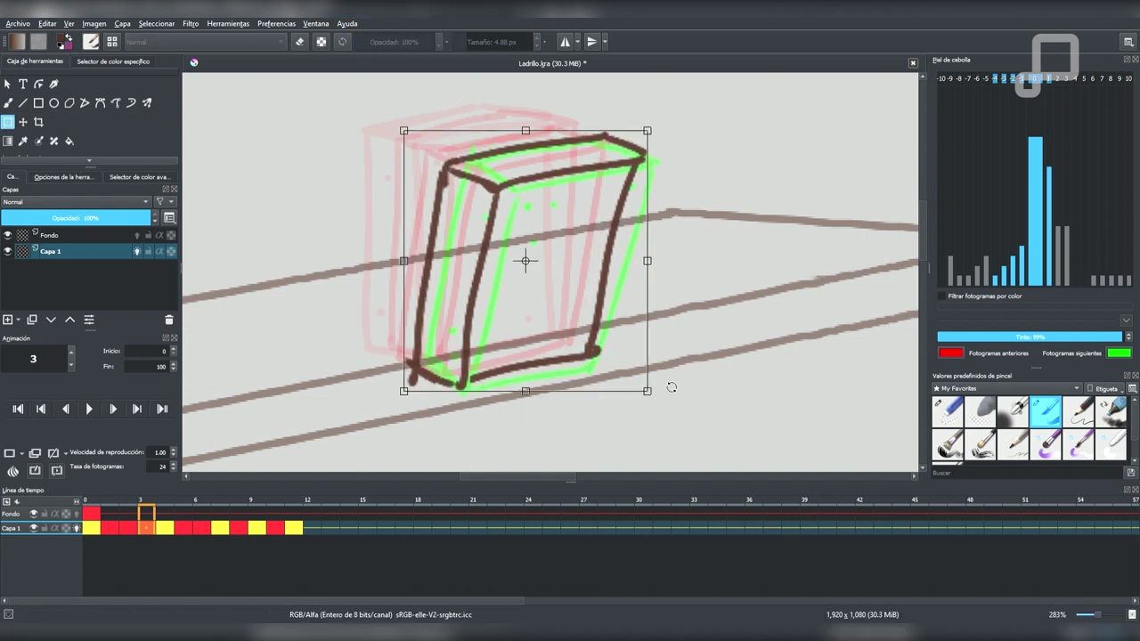
{"action": "key", "text": "Left"}
{"action": "key", "text": "Left"}
{"action": "key", "text": "Left"}
{"action": "key", "text": "Right"}
{"action": "key", "text": "Right"}
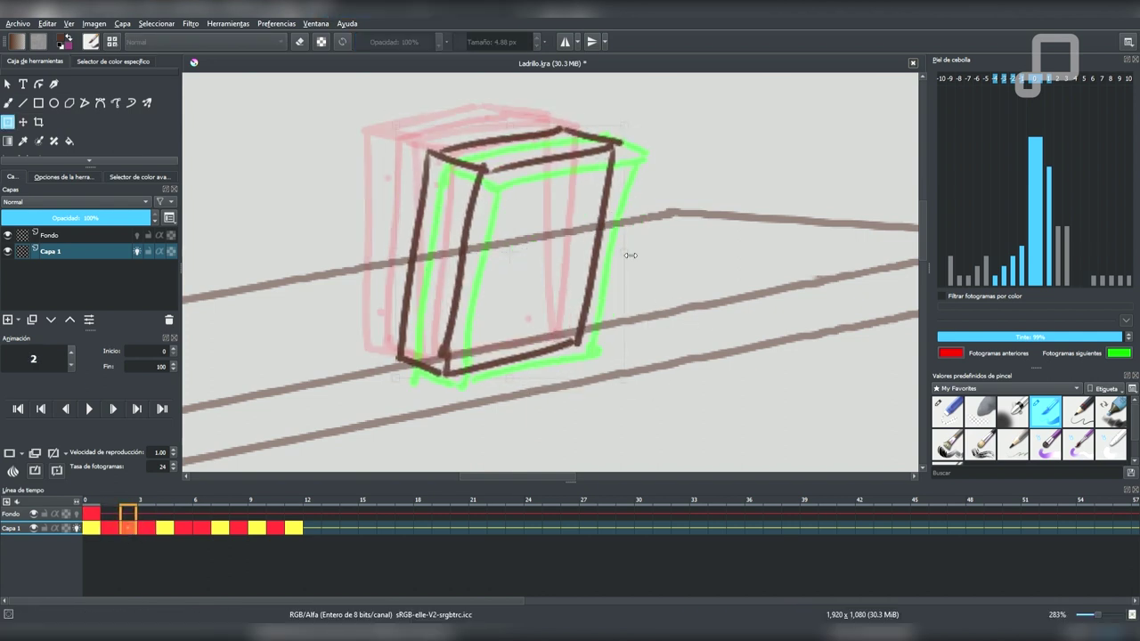
{"action": "key", "text": "Right"}
{"action": "key", "text": "/"}
{"action": "key", "text": "b"}
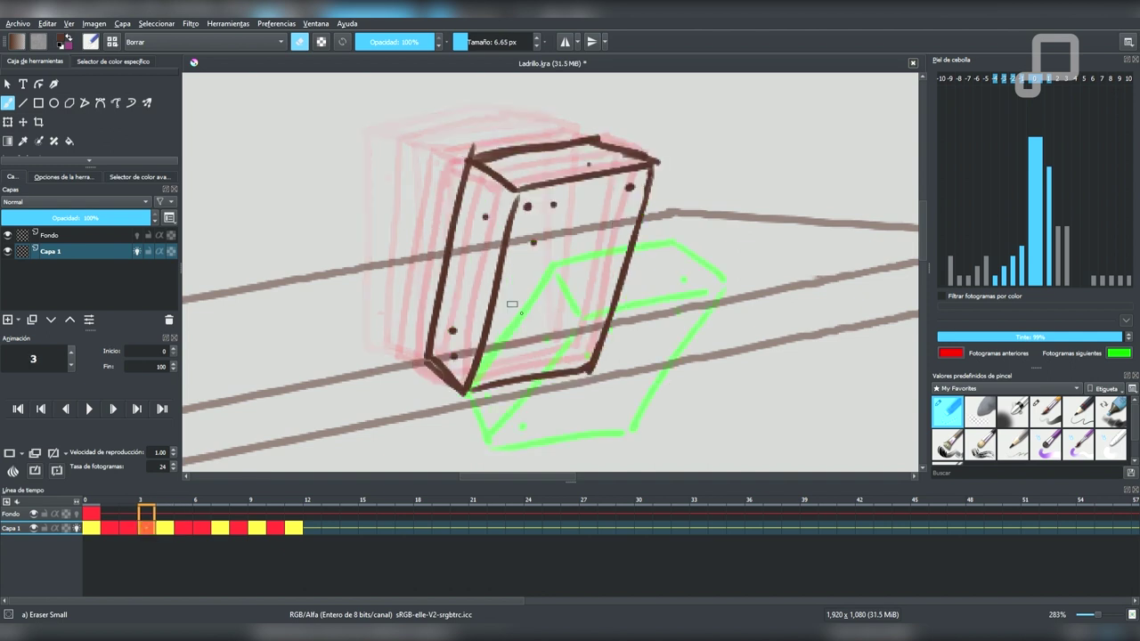
{"action": "key", "text": "ctrl+t"}
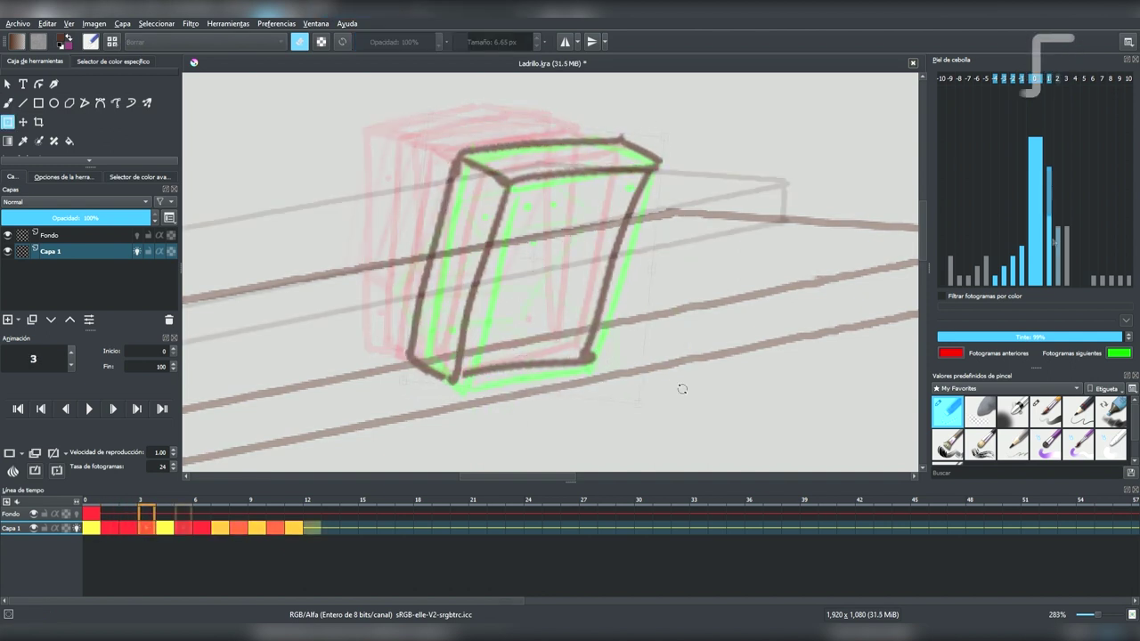
Step: On frame 5, undo a stray stroke and transform the brick
{"action": "key", "text": "Right"}
{"action": "key", "text": "Right"}
{"action": "key", "text": "minus"}
{"action": "key", "text": "/"}
{"action": "key", "text": "b"}
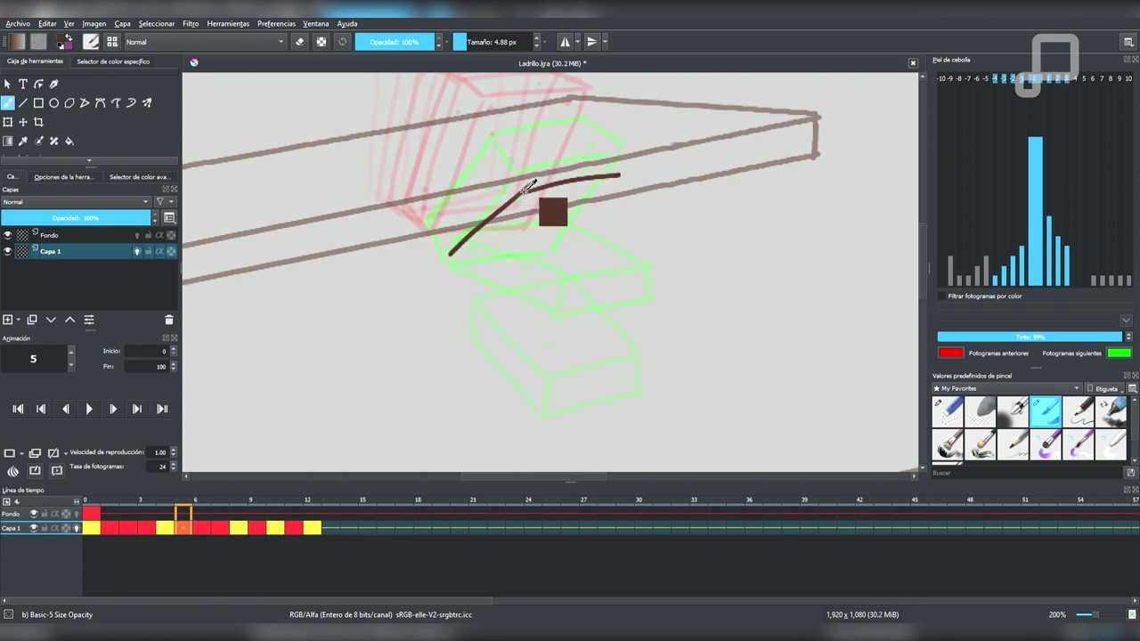
{"action": "key", "text": "ctrl+z"}
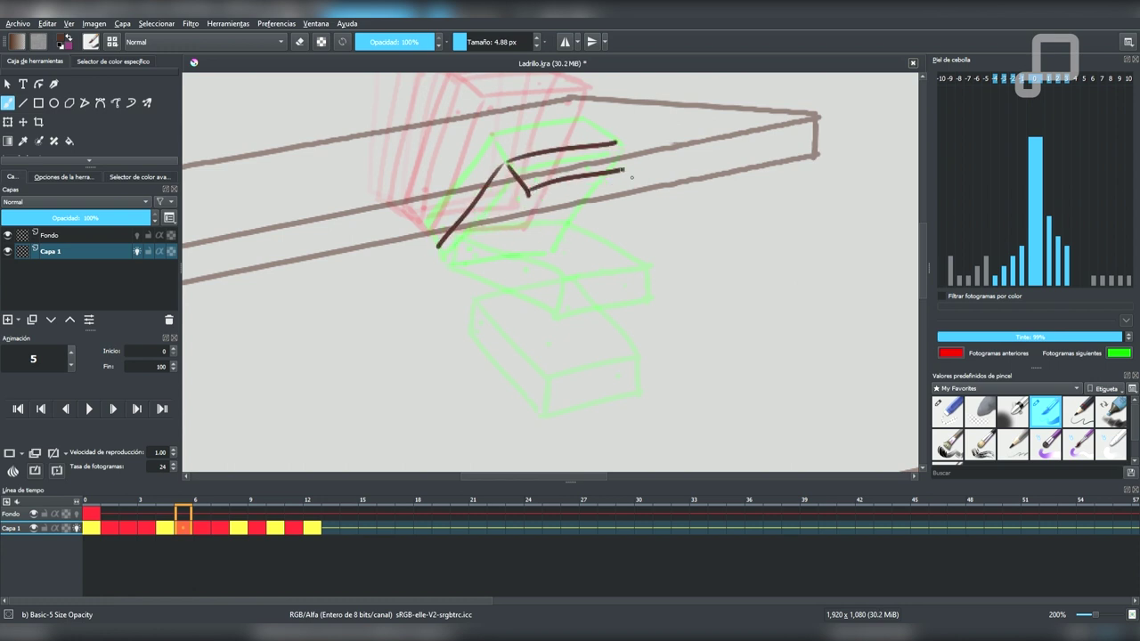
{"action": "key", "text": "ctrl+t"}
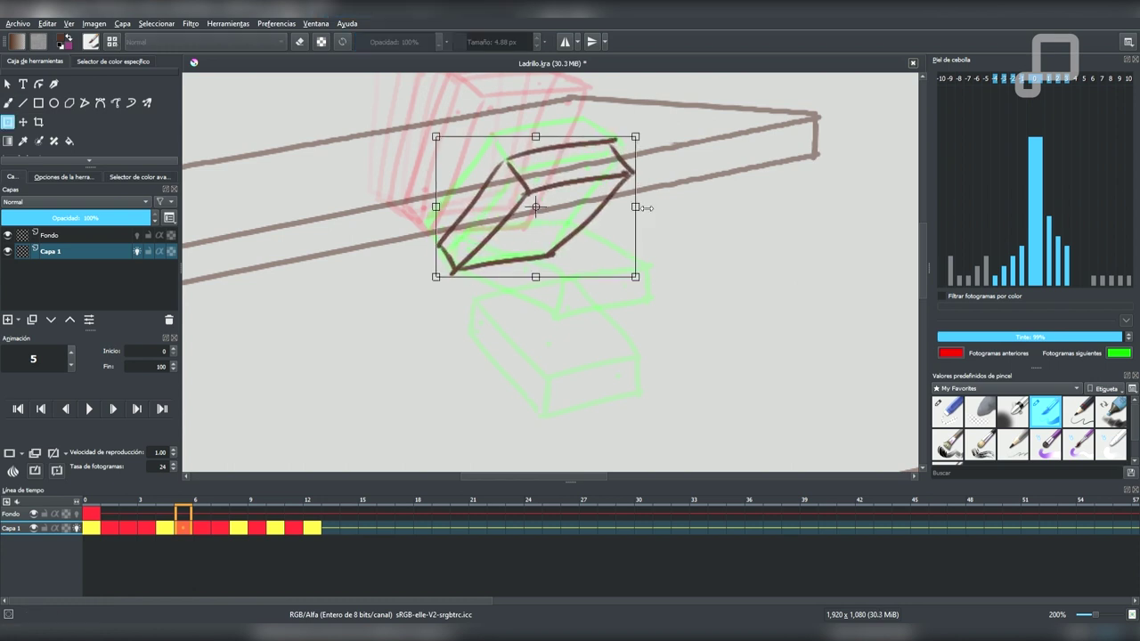
{"action": "left_click", "coordinate": [203, 528]}
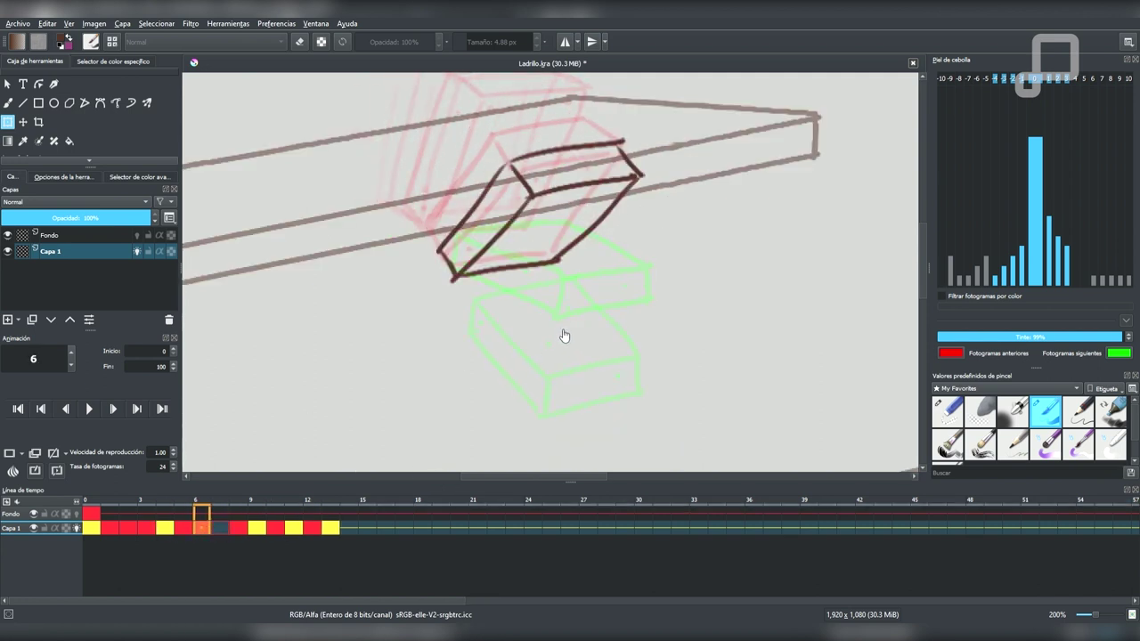
Step: Draw the brick's top edge on frame 7 and reshape it with the Transform tool
{"action": "key", "text": "period"}
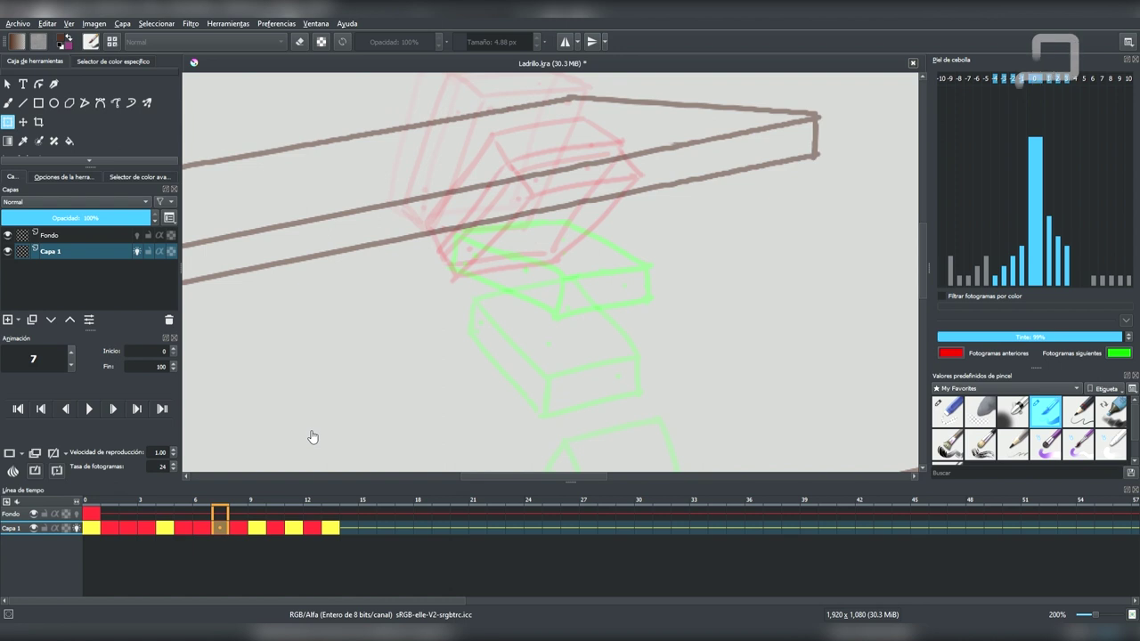
{"action": "left_click", "coordinate": [7, 102]}
{"action": "left_click_drag", "start_coordinate": [456, 258], "coordinate": [582, 212]}
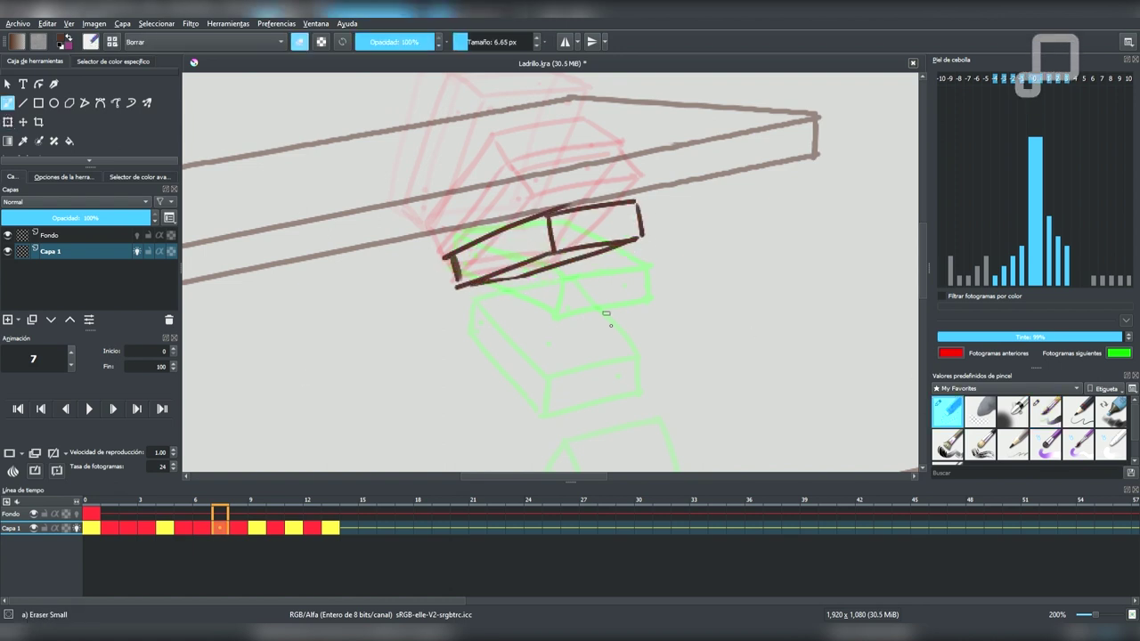
{"action": "key", "text": "ctrl+t"}
{"action": "left_click_drag", "start_coordinate": [542, 289], "coordinate": [645, 247]}
{"action": "key", "text": "Return"}
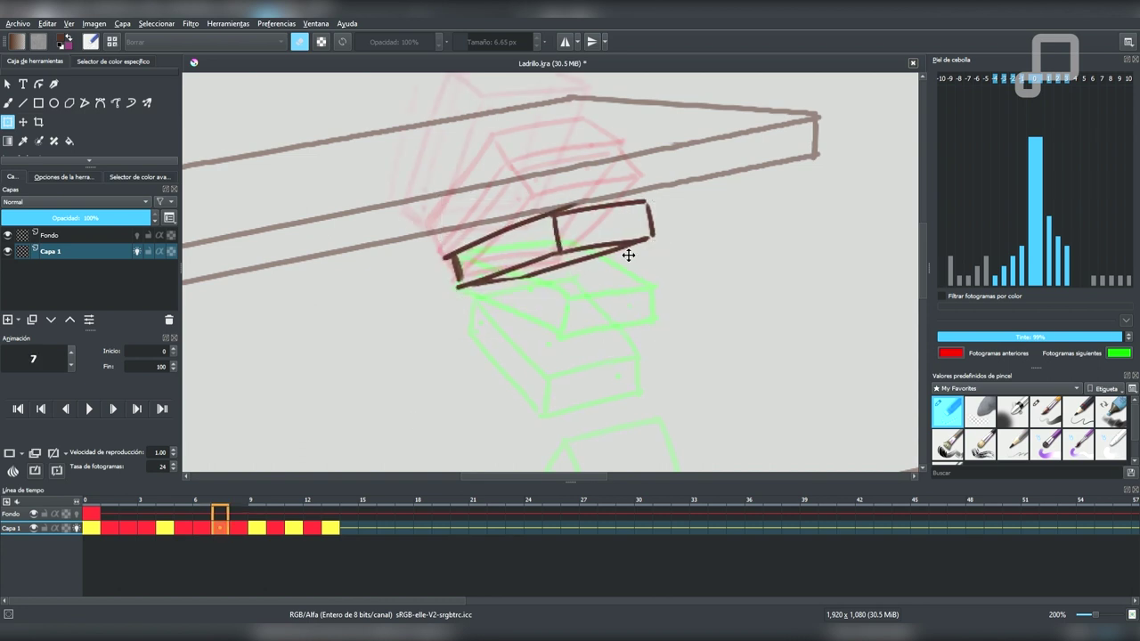
{"action": "key", "text": "period"}
{"action": "key", "text": "period"}
{"action": "key", "text": "period"}
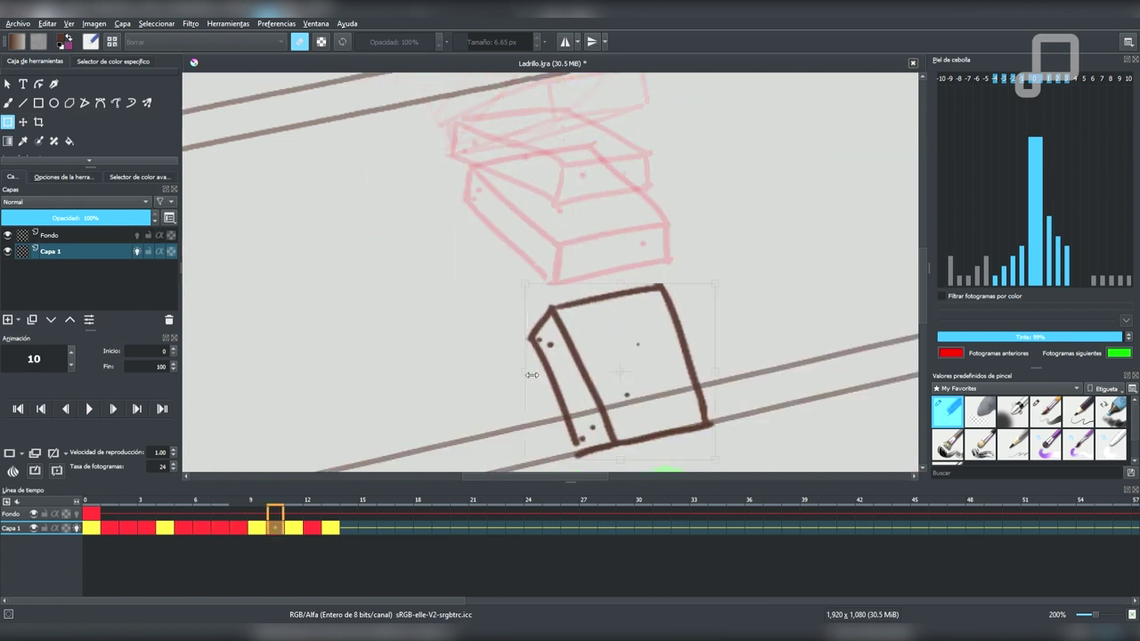
{"action": "scroll", "coordinate": [526, 407], "scroll_direction": "down", "scroll_amount": 2}
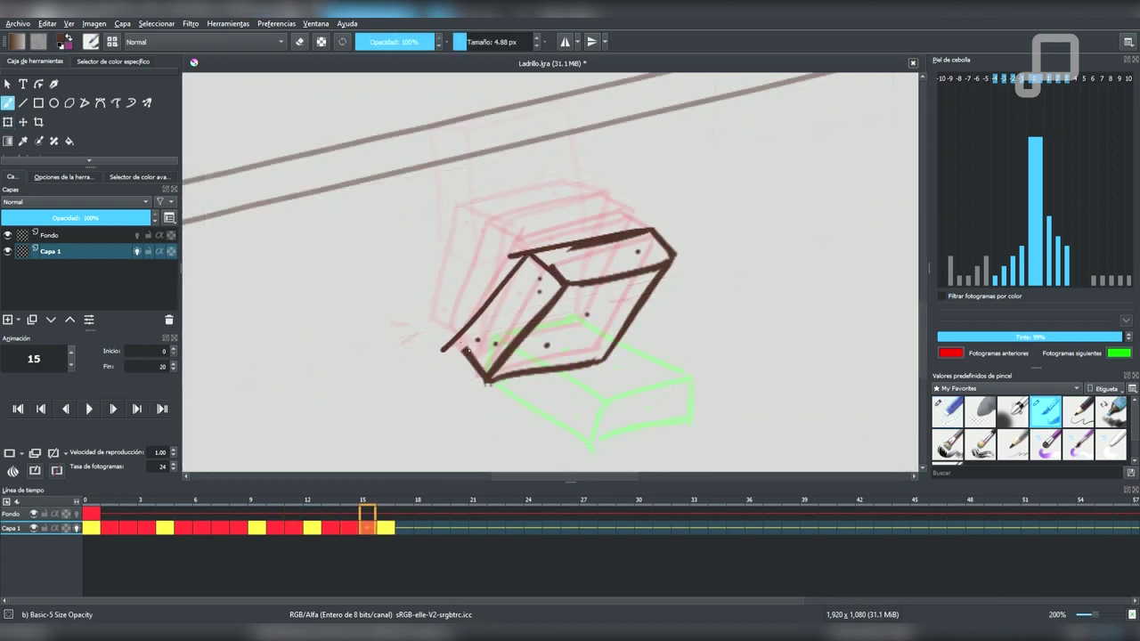
Step: Undo the last edge strokes and draw the brick's top face and edges on frame 16
{"action": "key", "text": "ctrl+z"}
{"action": "key", "text": "ctrl+z"}
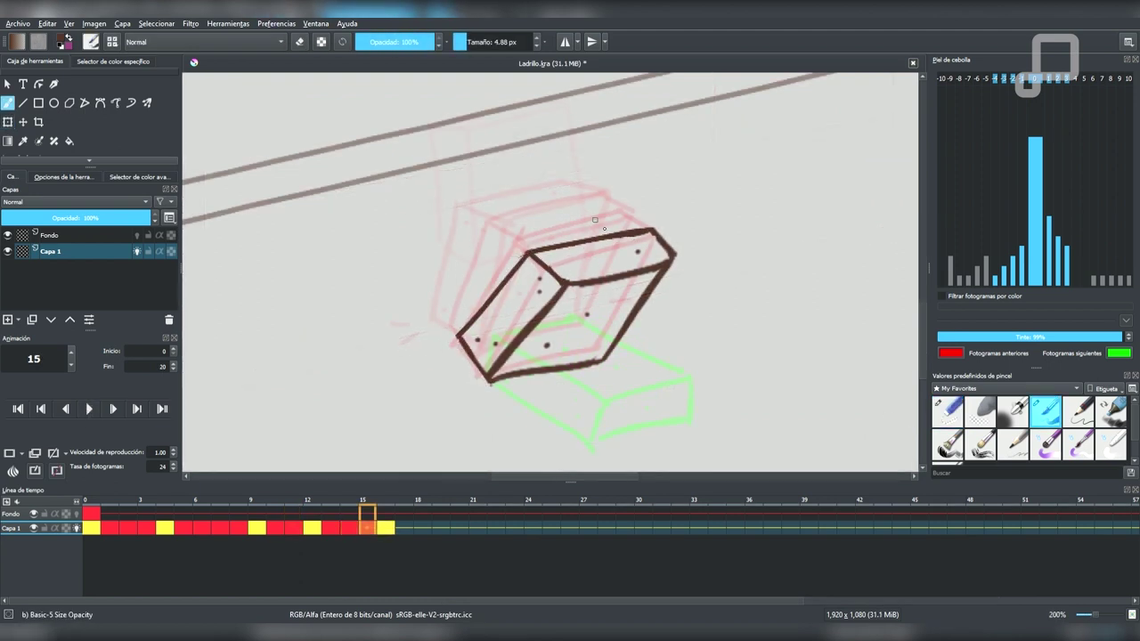
{"action": "key", "text": "Right"}
{"action": "left_click_drag", "start_coordinate": [566, 305], "coordinate": [699, 327]}
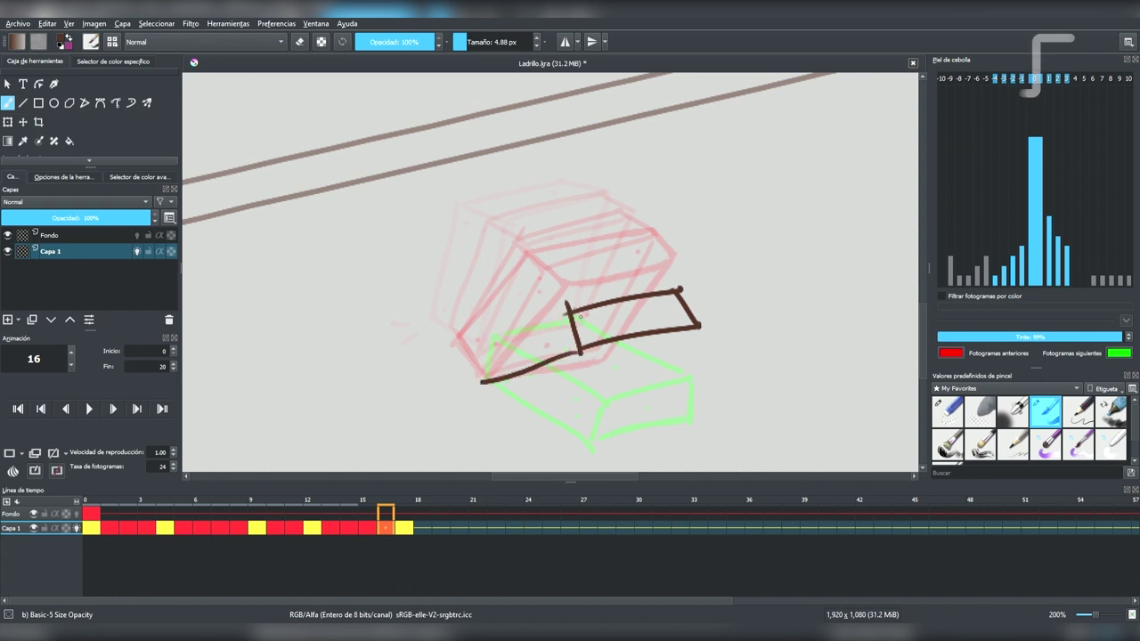
{"action": "left_click_drag", "start_coordinate": [456, 350], "coordinate": [566, 313]}
{"action": "left_click_drag", "start_coordinate": [478, 349], "coordinate": [479, 384]}
{"action": "mouse_move", "coordinate": [570, 303]}
{"action": "left_mouse_down"}
{"action": "mouse_move", "coordinate": [678, 287]}
{"action": "mouse_move", "coordinate": [581, 355]}
{"action": "left_mouse_up"}
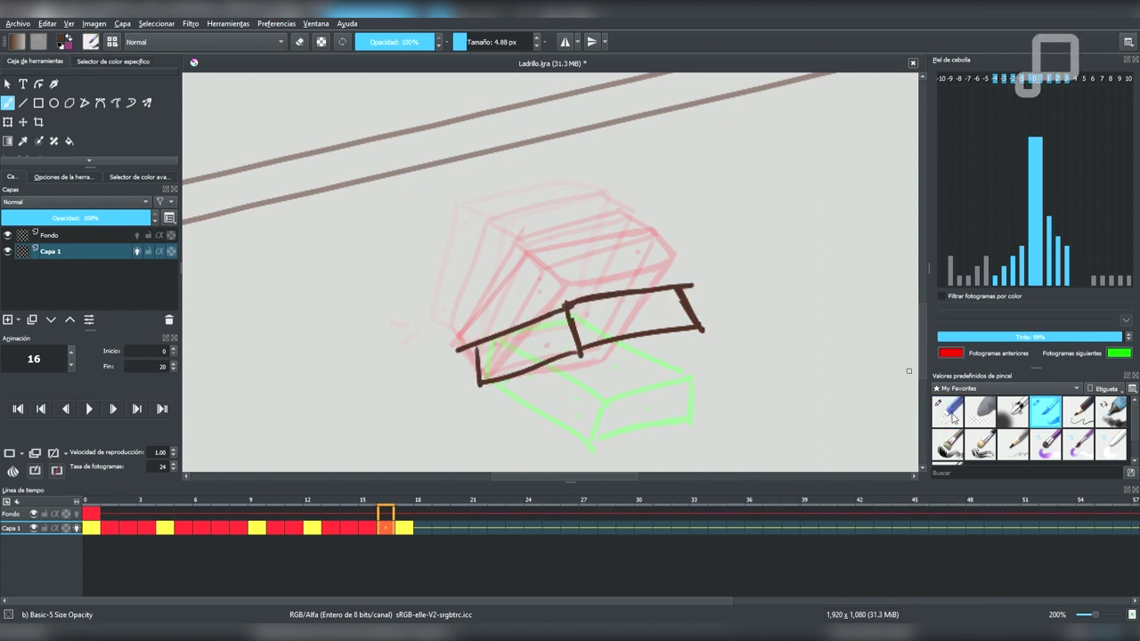
{"action": "mouse_move", "coordinate": [695, 328]}
{"action": "left_mouse_down"}
{"action": "mouse_move", "coordinate": [609, 363]}
{"action": "mouse_move", "coordinate": [492, 385]}
{"action": "mouse_move", "coordinate": [716, 338]}
{"action": "left_mouse_up"}
Step: Skew the frame 16 brick strokes with Transform
{"action": "key", "text": "ctrl+t"}
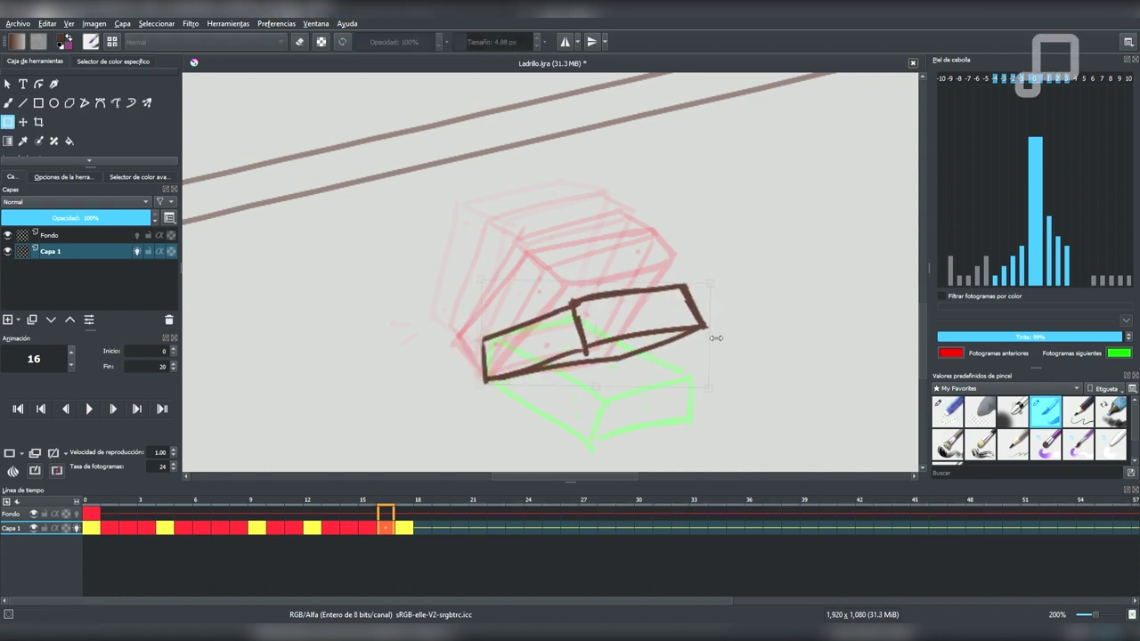
{"action": "scroll", "coordinate": [627, 407], "scroll_direction": "down", "scroll_amount": 2}
{"action": "key", "text": "Right"}
{"action": "scroll", "coordinate": [623, 356], "scroll_direction": "up", "scroll_amount": 2}
Step: Draw the brick lying flat on frame 17 and impact lines beside it on frame 18
{"action": "key", "text": "b"}
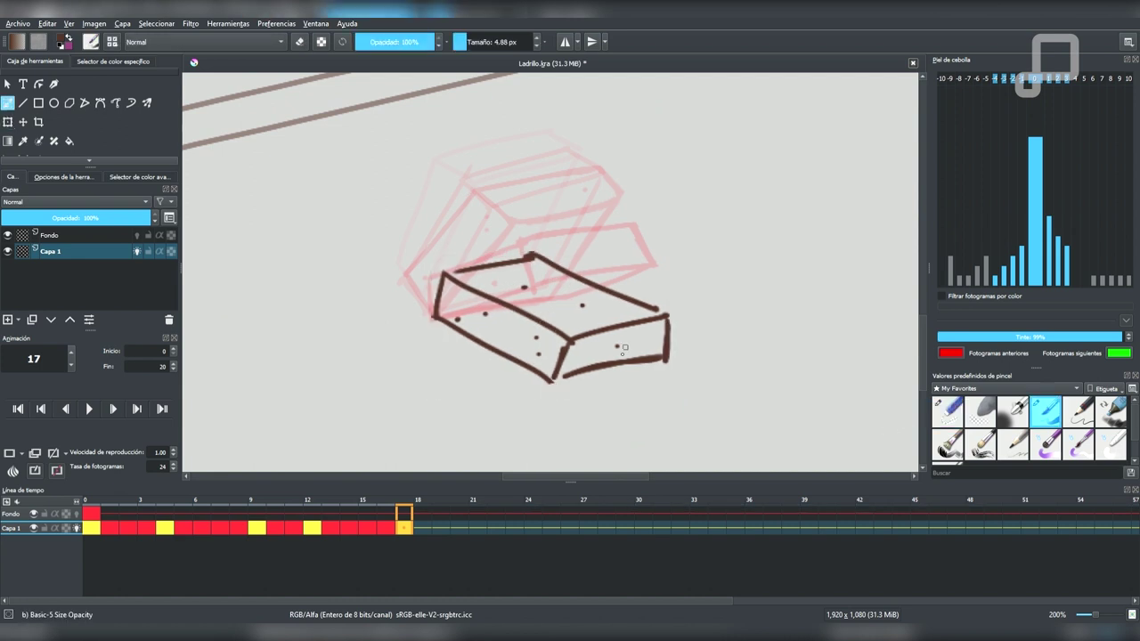
{"action": "left_click_drag", "start_coordinate": [497, 383], "coordinate": [456, 407]}
{"action": "left_click", "coordinate": [422, 528]}
{"action": "left_click_drag", "start_coordinate": [681, 316], "coordinate": [710, 312]}
{"action": "left_click_drag", "start_coordinate": [695, 337], "coordinate": [738, 334]}
Step: Play back the falling-brick animation
{"action": "key", "text": "e"}
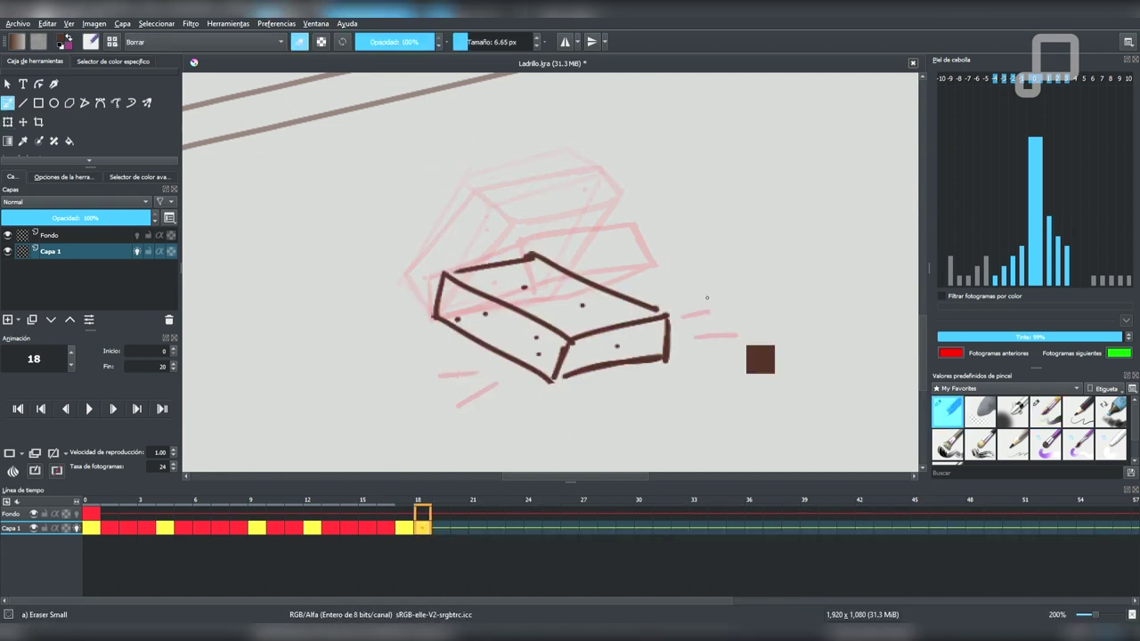
{"action": "scroll", "coordinate": [707, 297], "scroll_direction": "down", "scroll_amount": 4}
{"action": "left_click", "coordinate": [89, 409]}
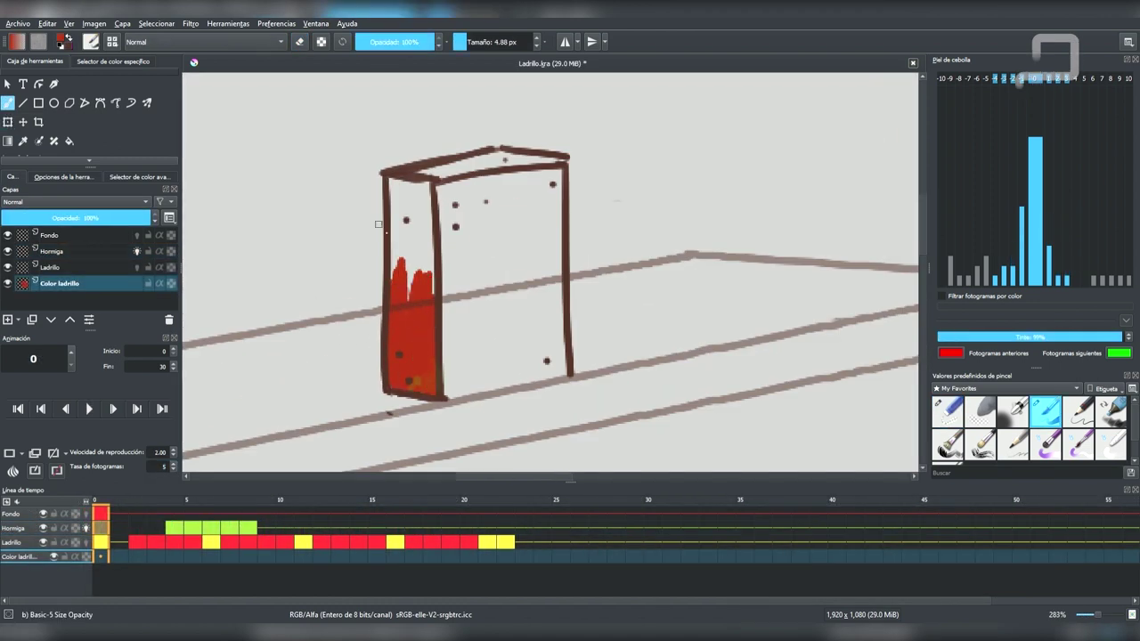
Step: Paint the frame-0 brick's left, top and front faces red
{"action": "left_click_drag", "start_coordinate": [378, 224], "coordinate": [401, 244]}
{"action": "left_click_drag", "start_coordinate": [417, 204], "coordinate": [507, 187]}
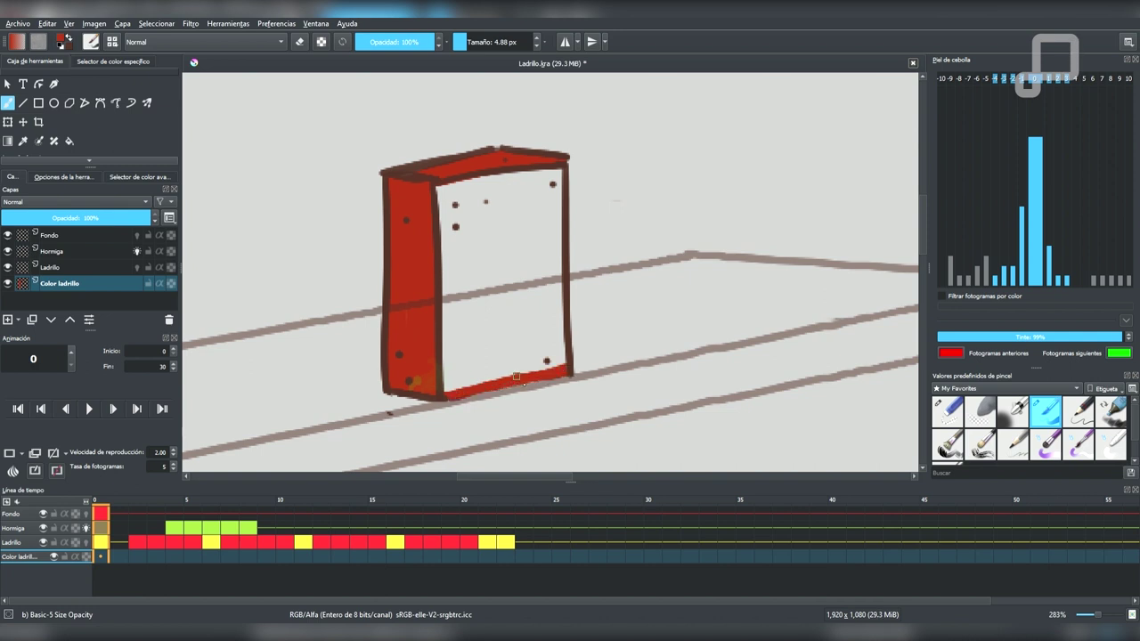
{"action": "left_click_drag", "start_coordinate": [555, 300], "coordinate": [441, 245]}
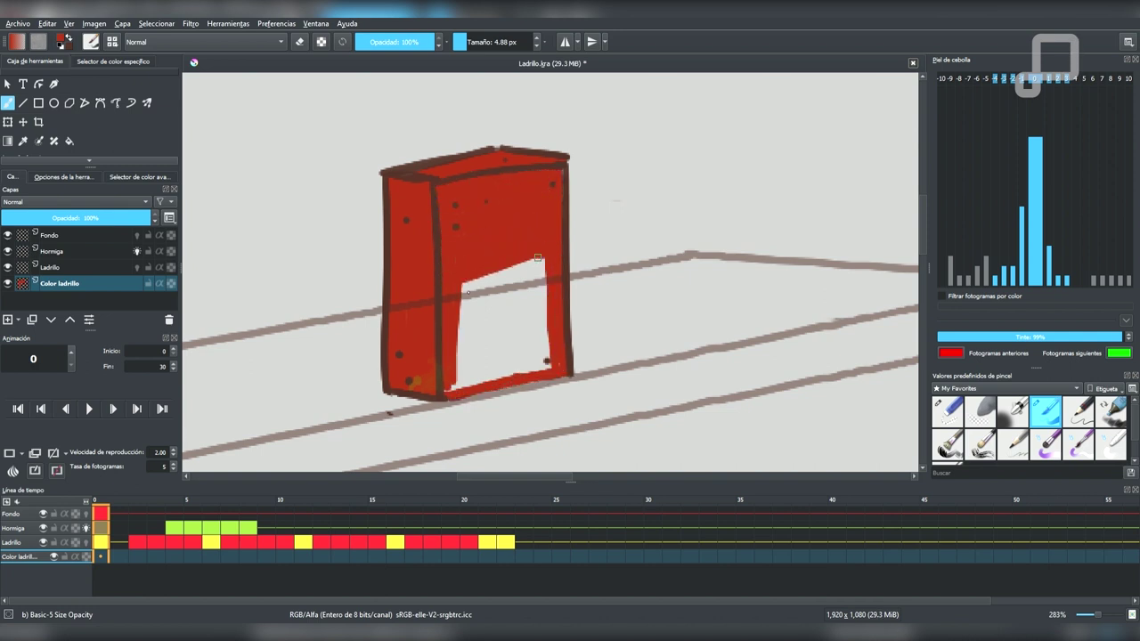
{"action": "mouse_move", "coordinate": [537, 258]}
{"action": "left_mouse_down"}
{"action": "mouse_move", "coordinate": [491, 291]}
{"action": "mouse_move", "coordinate": [446, 365]}
{"action": "mouse_move", "coordinate": [499, 377]}
{"action": "left_mouse_up"}
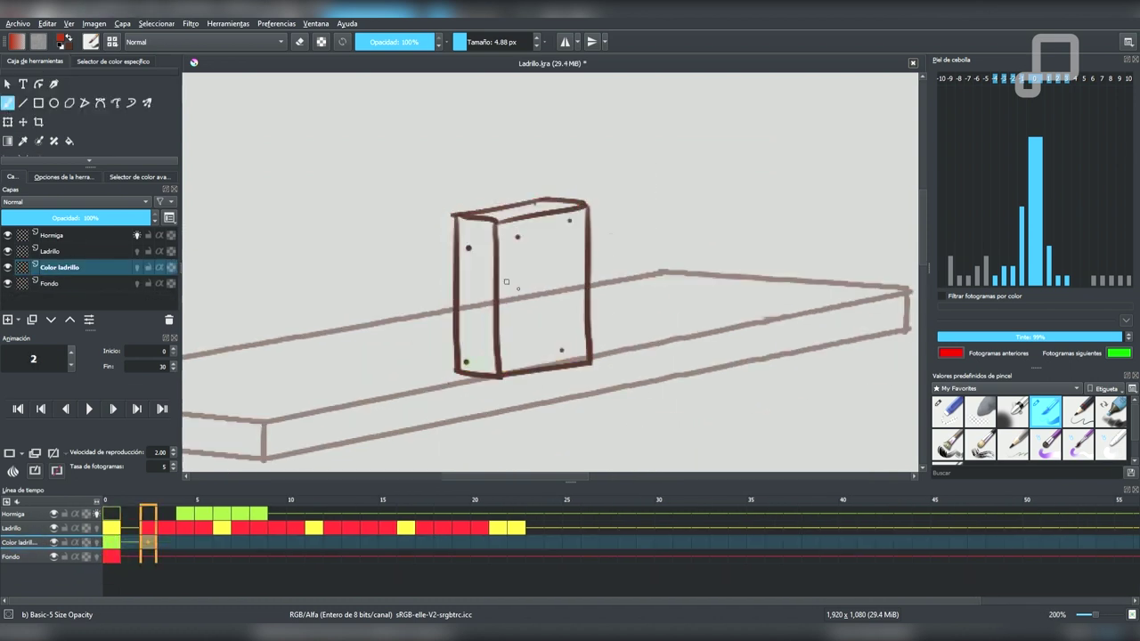
Step: Paint the brick solid red on frames 2, 3 and 4
{"action": "scroll", "coordinate": [534, 329], "scroll_direction": "up", "scroll_amount": 1}
{"action": "left_click_drag", "start_coordinate": [442, 246], "coordinate": [445, 285]}
{"action": "left_click_drag", "start_coordinate": [445, 179], "coordinate": [598, 166]}
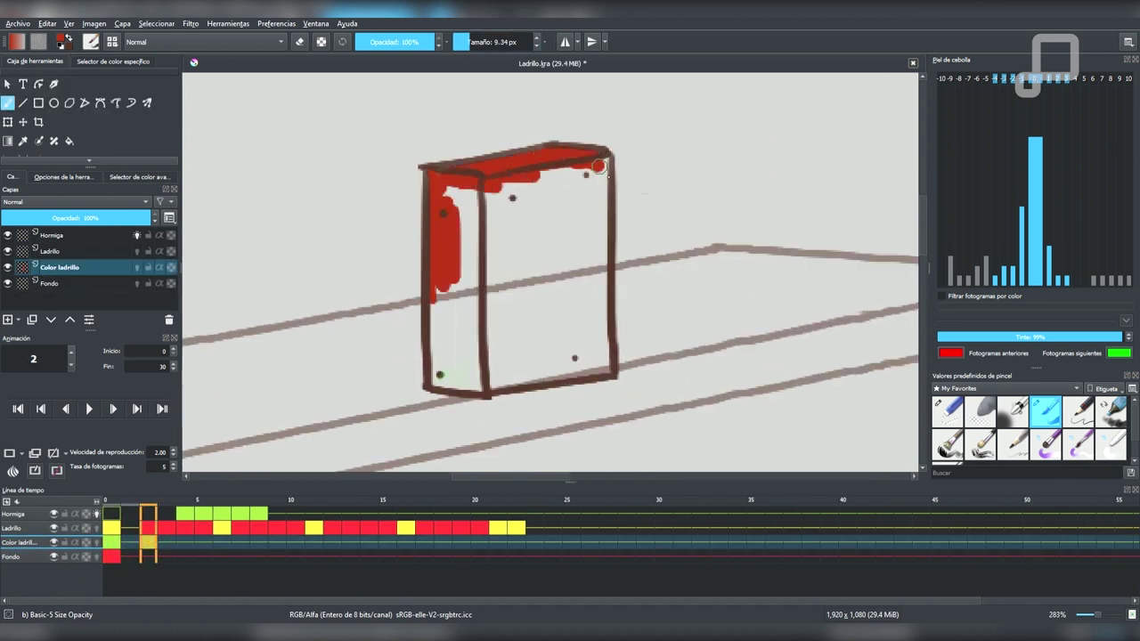
{"action": "mouse_move", "coordinate": [596, 367]}
{"action": "left_mouse_down"}
{"action": "mouse_move", "coordinate": [433, 378]}
{"action": "mouse_move", "coordinate": [547, 303]}
{"action": "mouse_move", "coordinate": [547, 190]}
{"action": "left_mouse_up"}
{"action": "key", "text": "Right"}
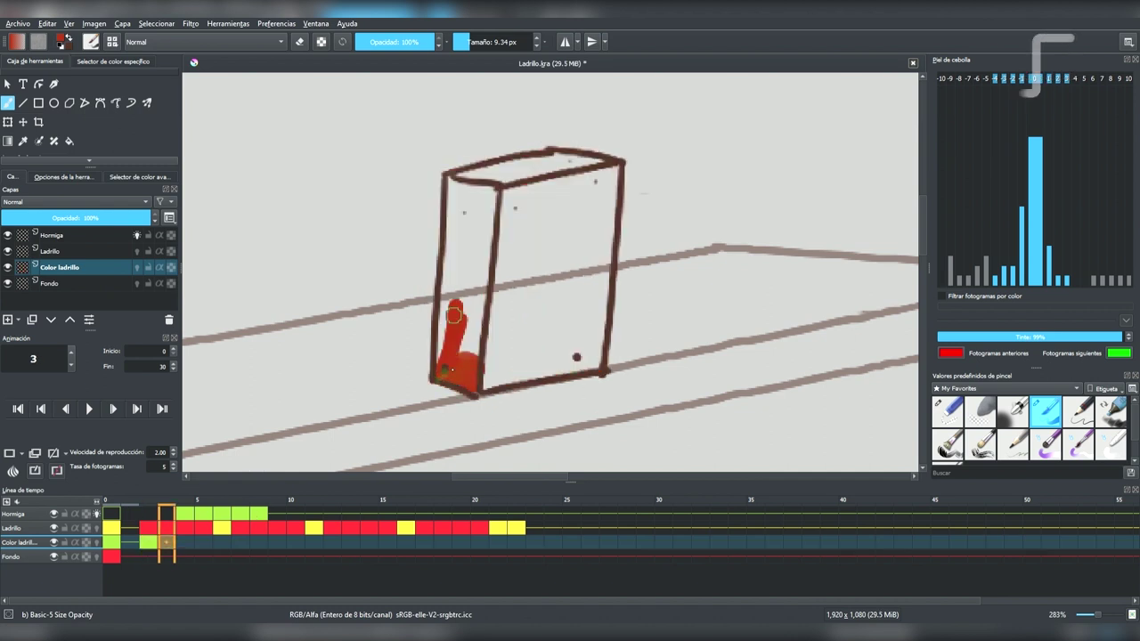
{"action": "mouse_move", "coordinate": [454, 313]}
{"action": "left_mouse_down"}
{"action": "mouse_move", "coordinate": [561, 214]}
{"action": "mouse_move", "coordinate": [467, 373]}
{"action": "left_mouse_up"}
{"action": "mouse_move", "coordinate": [488, 212]}
{"action": "left_mouse_down"}
{"action": "mouse_move", "coordinate": [534, 183]}
{"action": "mouse_move", "coordinate": [606, 173]}
{"action": "left_mouse_up"}
{"action": "key", "text": "Right"}
{"action": "mouse_move", "coordinate": [458, 382]}
{"action": "left_mouse_down"}
{"action": "mouse_move", "coordinate": [490, 377]}
{"action": "mouse_move", "coordinate": [579, 321]}
{"action": "mouse_move", "coordinate": [606, 348]}
{"action": "mouse_move", "coordinate": [534, 191]}
{"action": "mouse_move", "coordinate": [481, 234]}
{"action": "left_mouse_up"}
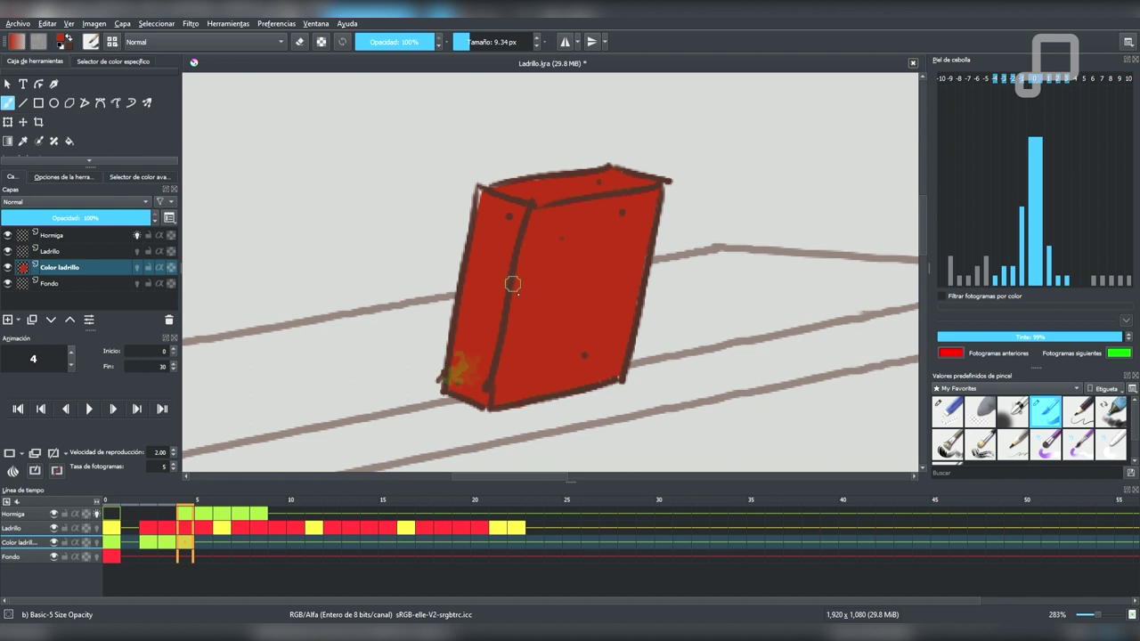
Step: On frame 5, hide Fondo and test a red fill with fast fill off and grow enabled, then undo it
{"action": "key", "text": "Right"}
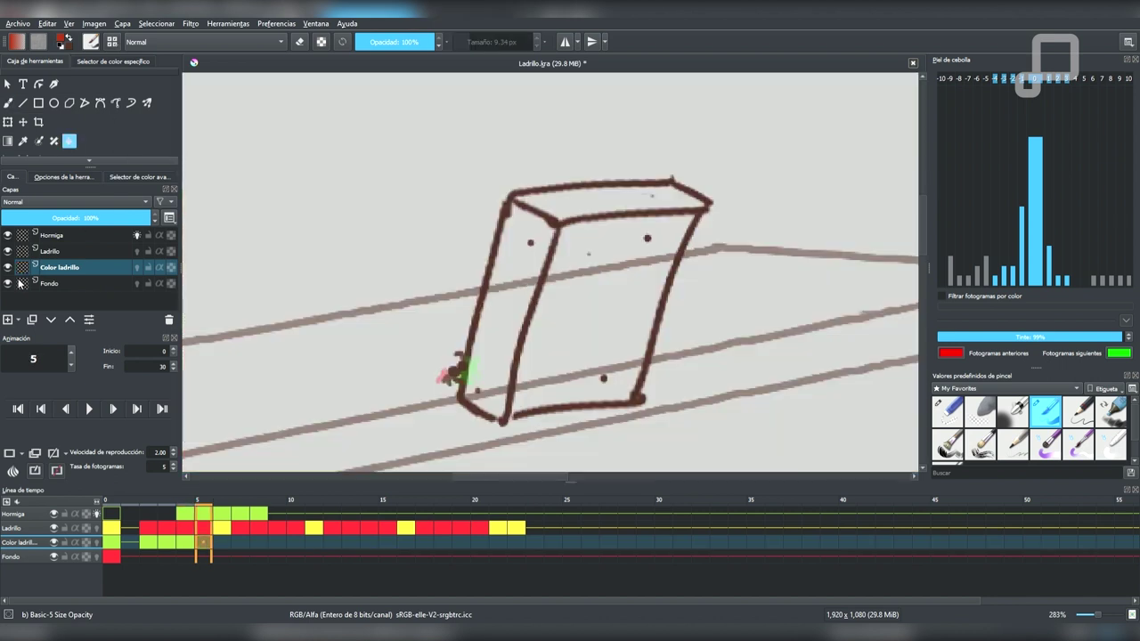
{"action": "left_click", "coordinate": [54, 557]}
{"action": "left_click", "coordinate": [69, 141]}
{"action": "left_click", "coordinate": [63, 177]}
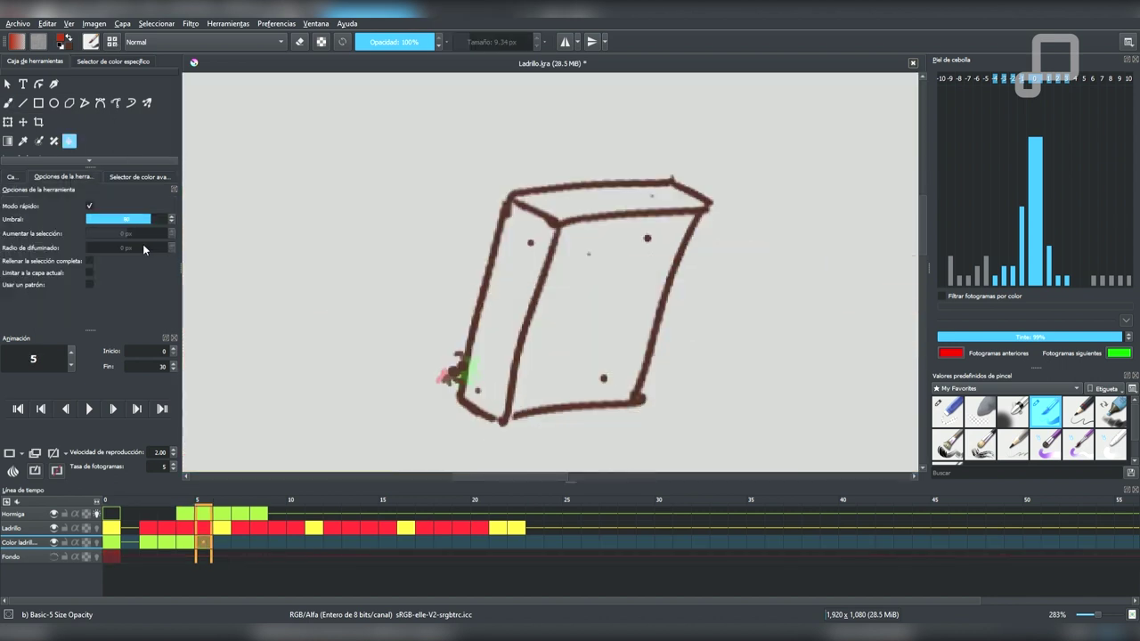
{"action": "left_click", "coordinate": [90, 206]}
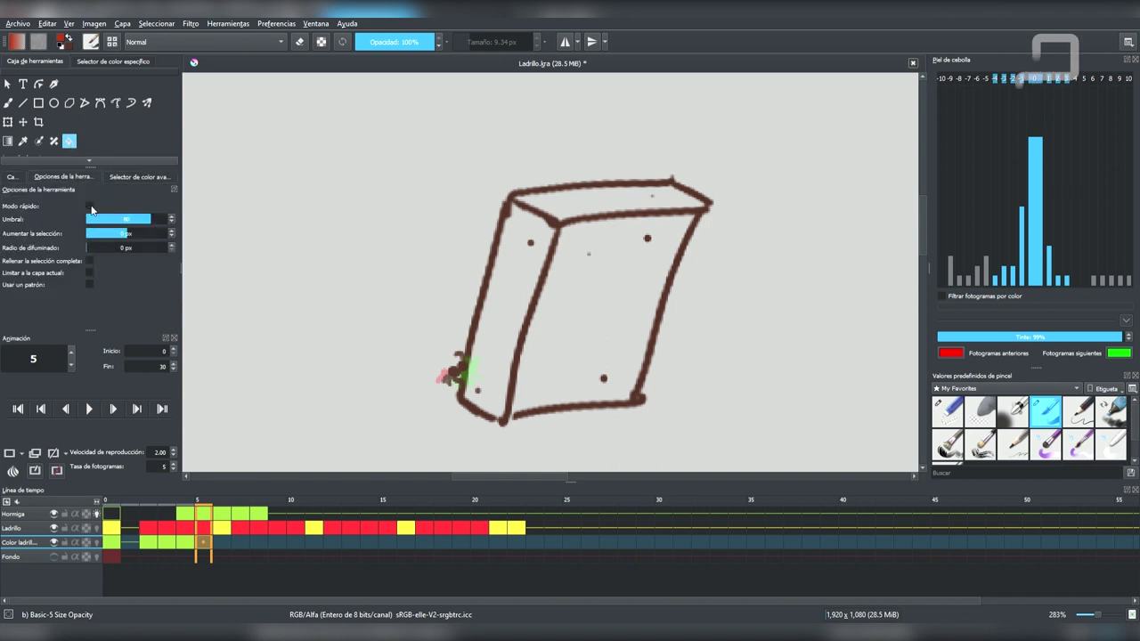
{"action": "type", "text": "-23"}
{"action": "left_click_drag", "start_coordinate": [131, 233], "coordinate": [143, 242]}
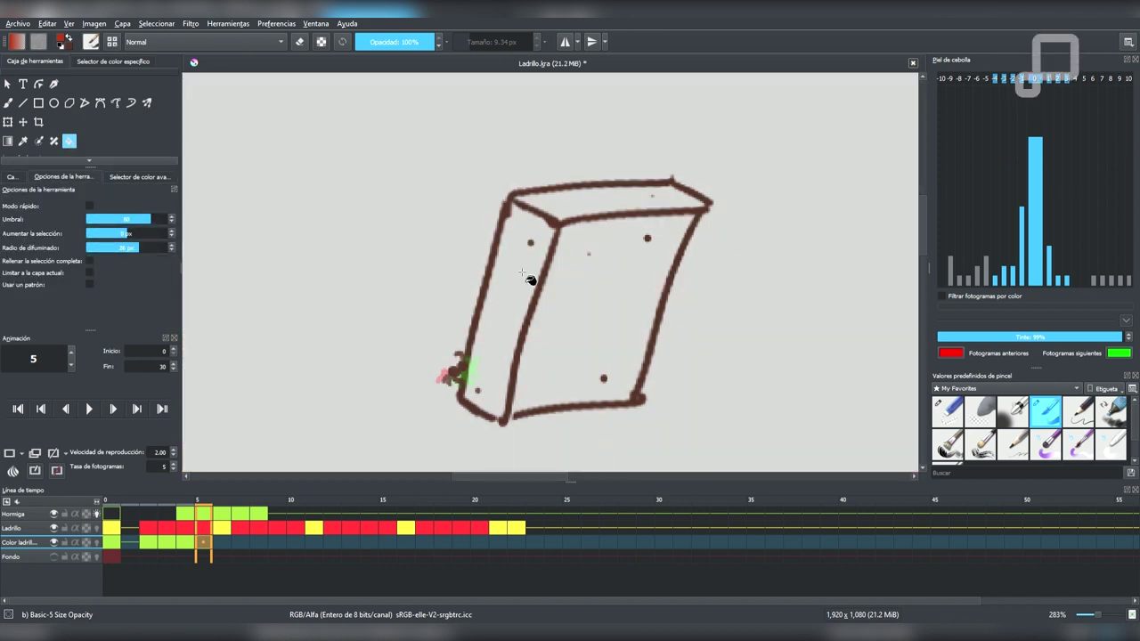
{"action": "left_click", "coordinate": [522, 273]}
{"action": "key", "text": "ctrl+z"}
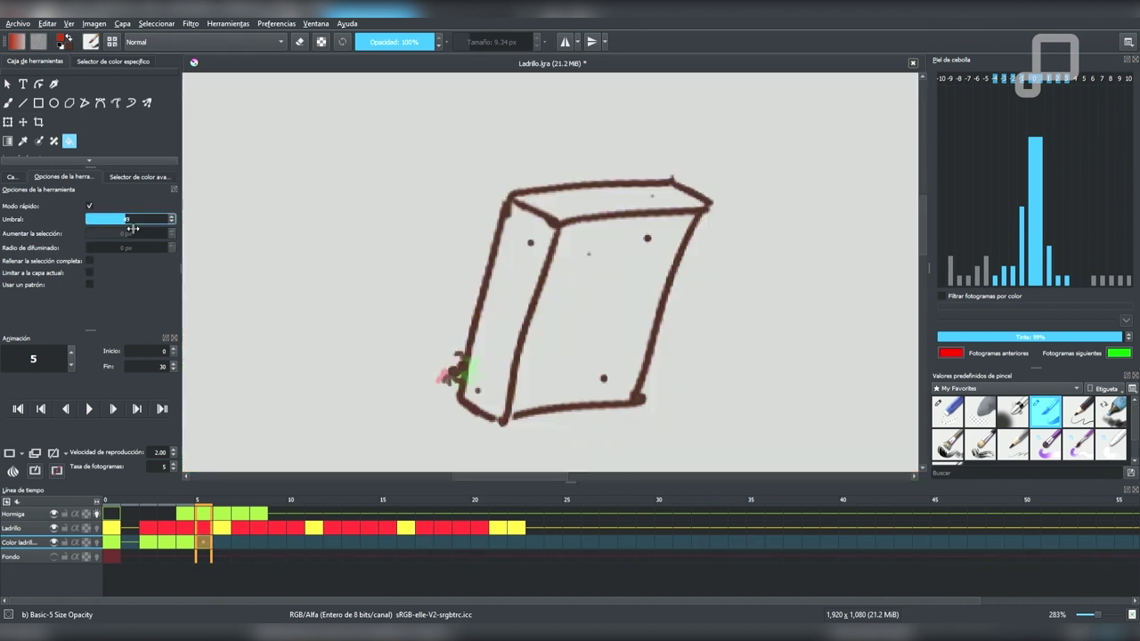
Step: Set the fill to cover the entire selection and restore the brush and Color ladrillo's layer order
{"action": "left_click", "coordinate": [12, 177]}
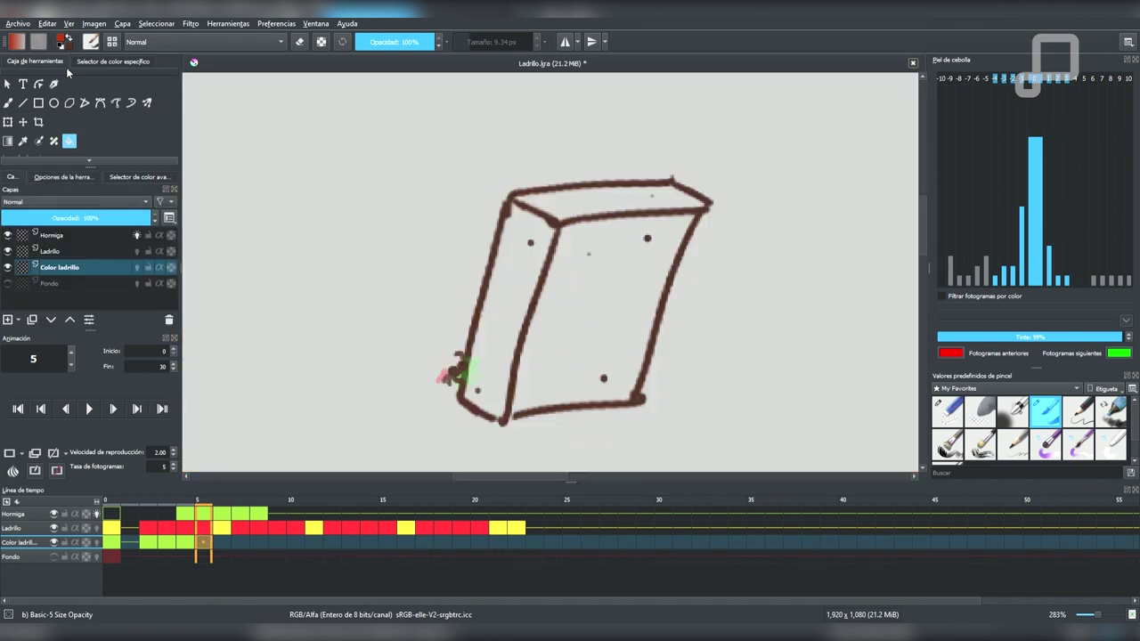
{"action": "left_click", "coordinate": [70, 320]}
{"action": "left_click", "coordinate": [62, 176]}
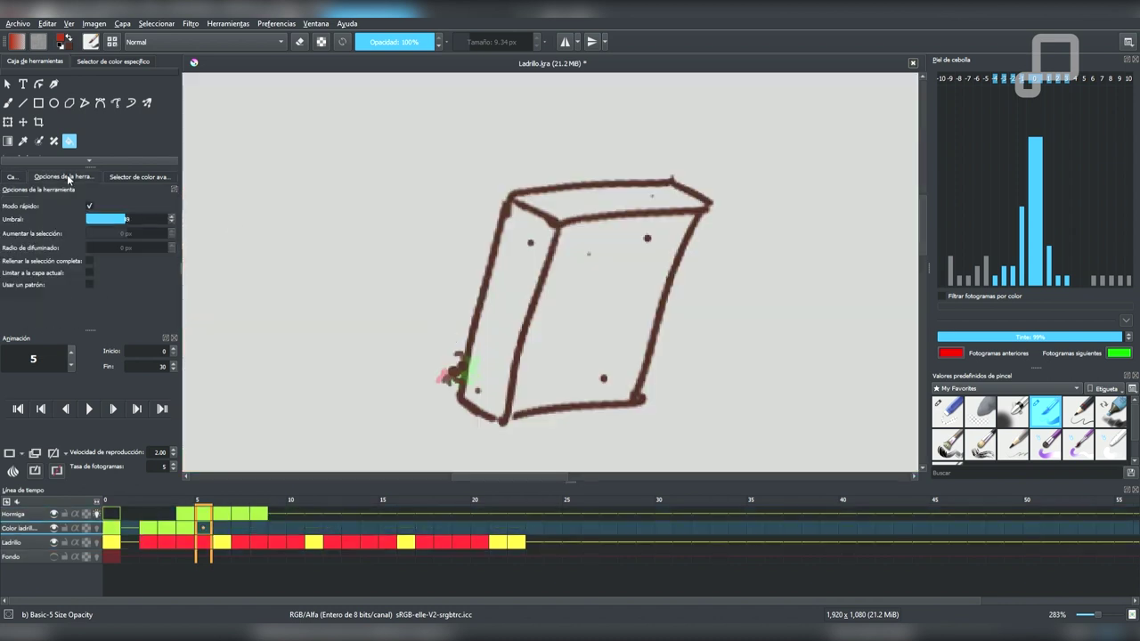
{"action": "left_click", "coordinate": [89, 260]}
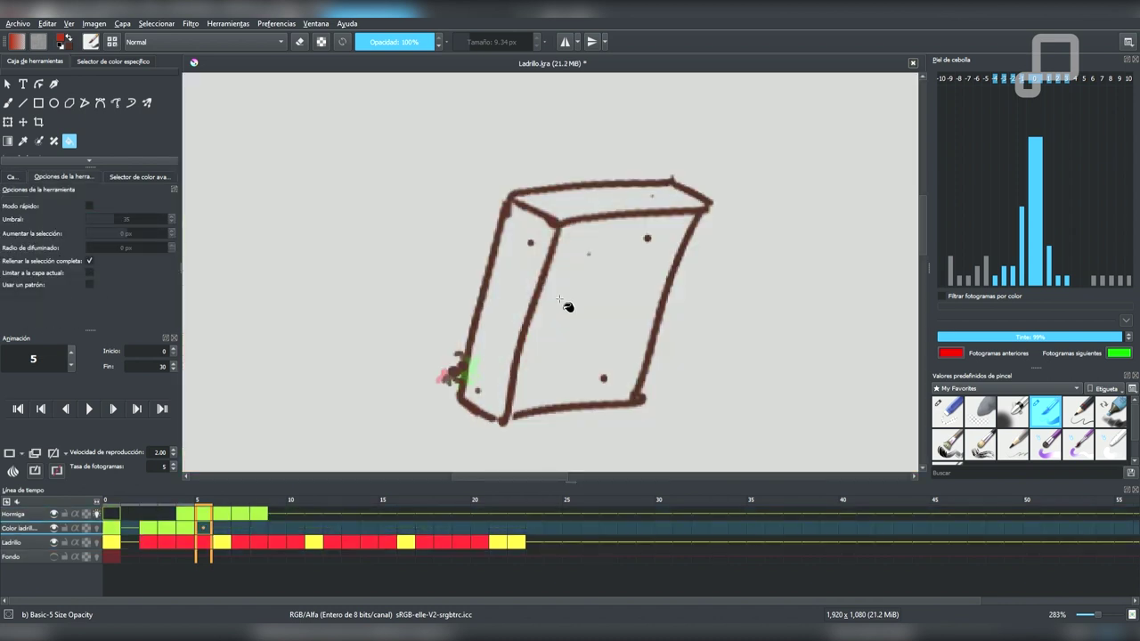
{"action": "key", "text": "b"}
{"action": "left_click", "coordinate": [11, 177]}
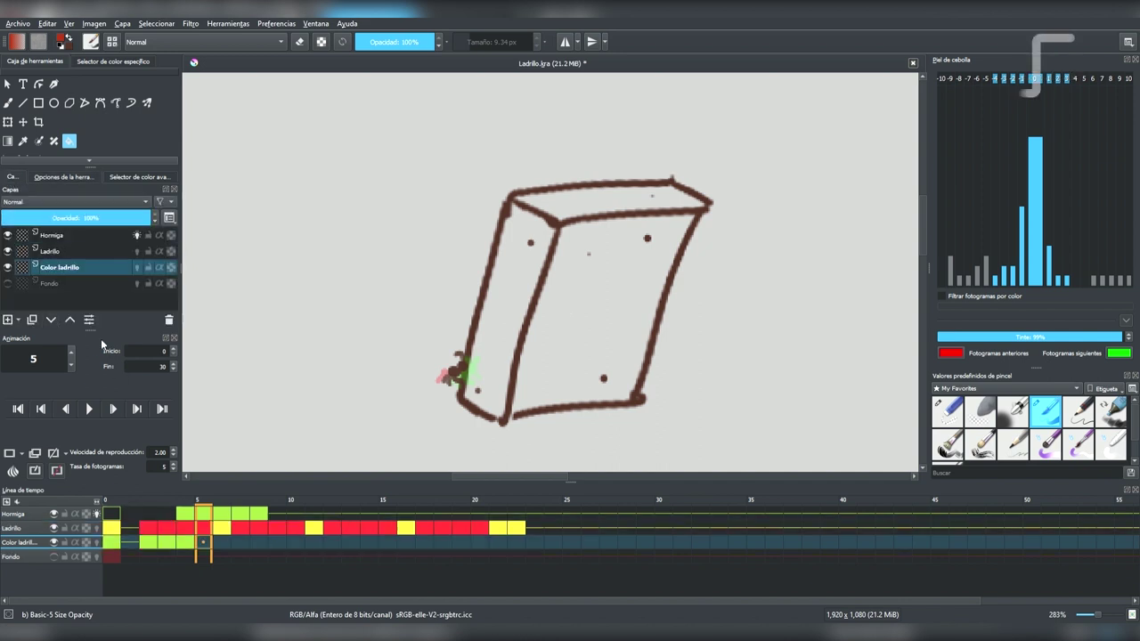
{"action": "left_click", "coordinate": [50, 319]}
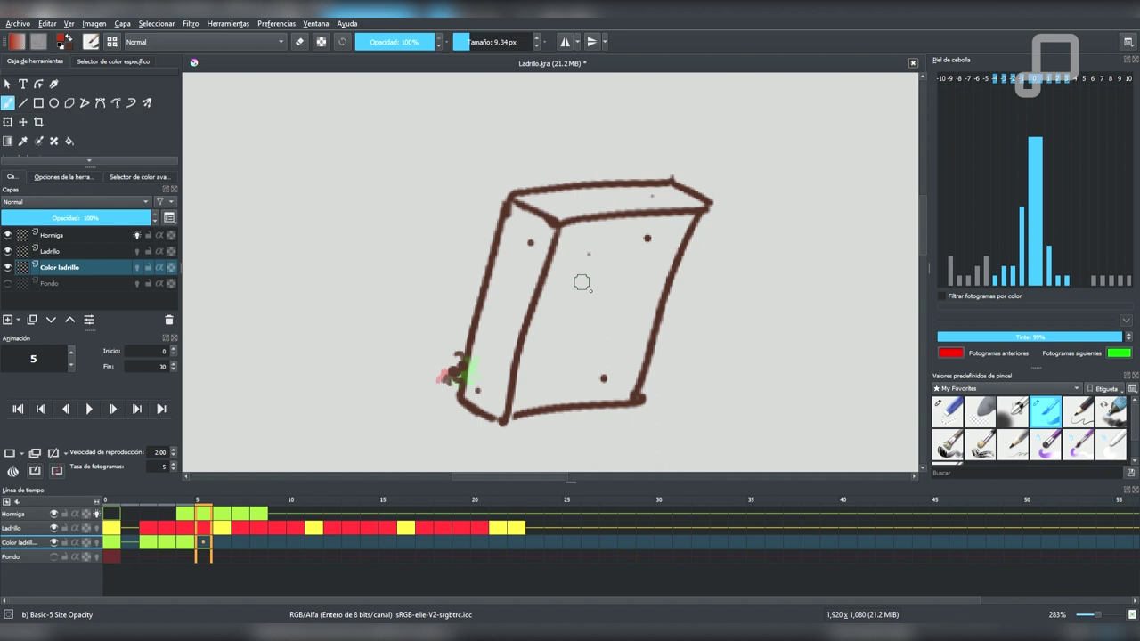
Step: Paint the frame 5 brick red and advance to frame 6
{"action": "mouse_move", "coordinate": [533, 203]}
{"action": "left_mouse_down"}
{"action": "mouse_move", "coordinate": [476, 383]}
{"action": "mouse_move", "coordinate": [481, 405]}
{"action": "mouse_move", "coordinate": [634, 365]}
{"action": "left_mouse_up"}
{"action": "mouse_move", "coordinate": [672, 194]}
{"action": "left_mouse_down"}
{"action": "mouse_move", "coordinate": [623, 231]}
{"action": "mouse_move", "coordinate": [623, 331]}
{"action": "mouse_move", "coordinate": [521, 348]}
{"action": "left_mouse_up"}
{"action": "key", "text": "e"}
{"action": "key", "text": "period"}
{"action": "key", "text": "e"}
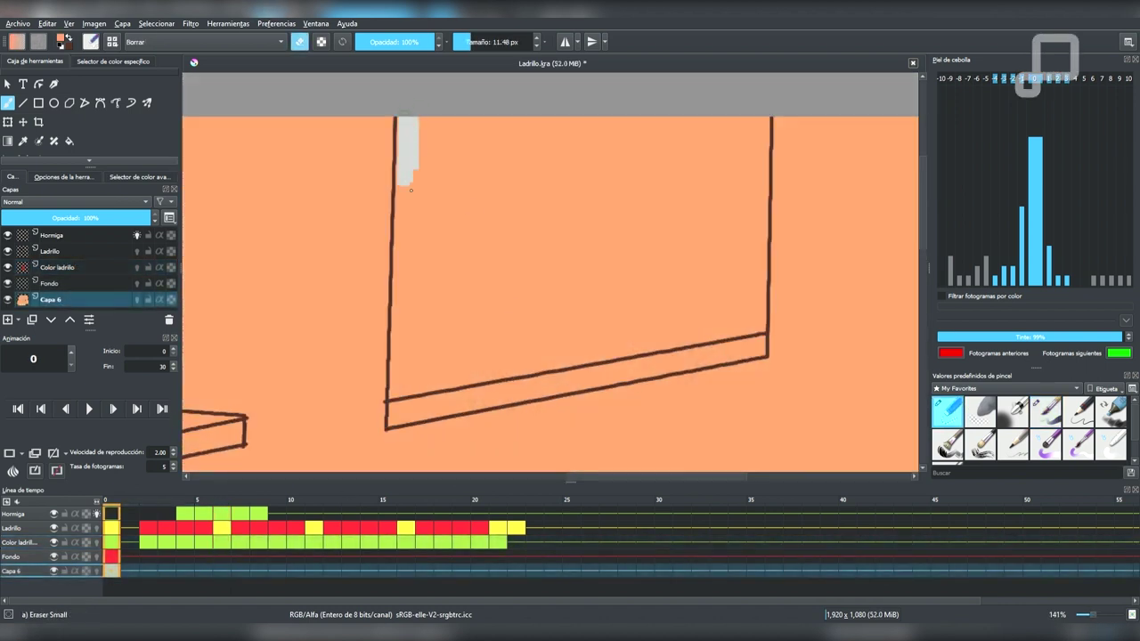
Step: Erase stray orange along the wall and window edges, then add a new layer Capa 8
{"action": "key", "text": "plus"}
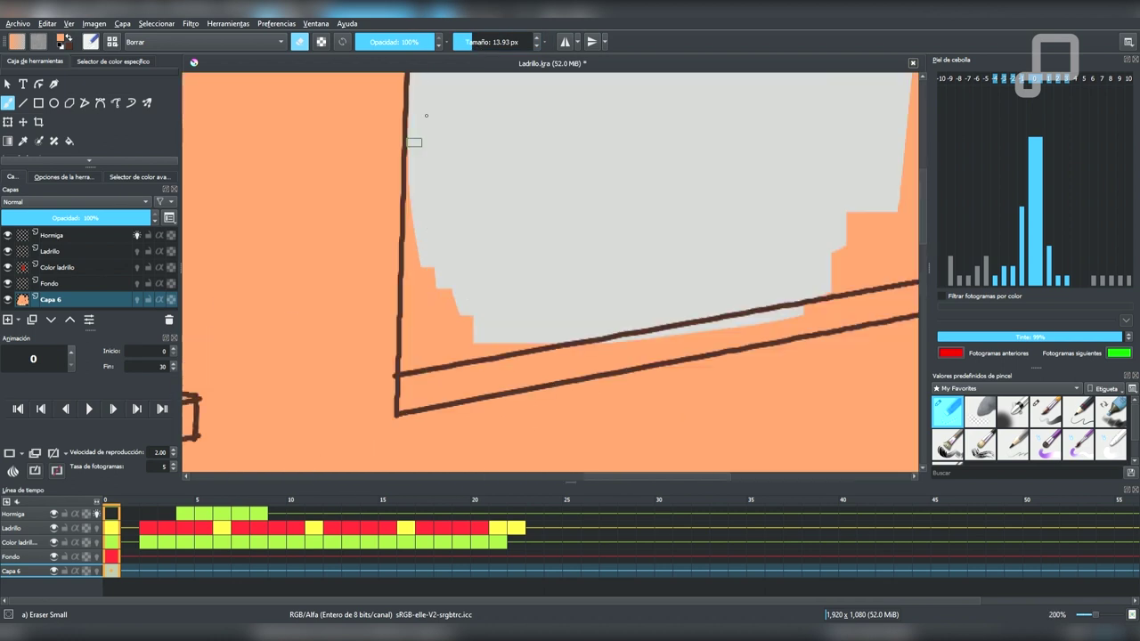
{"action": "left_click_drag", "start_coordinate": [415, 143], "coordinate": [415, 312]}
{"action": "mouse_move", "coordinate": [499, 356]}
{"action": "left_mouse_down"}
{"action": "mouse_move", "coordinate": [407, 394]}
{"action": "mouse_move", "coordinate": [745, 288]}
{"action": "mouse_move", "coordinate": [829, 154]}
{"action": "left_mouse_up"}
{"action": "key", "text": "plus"}
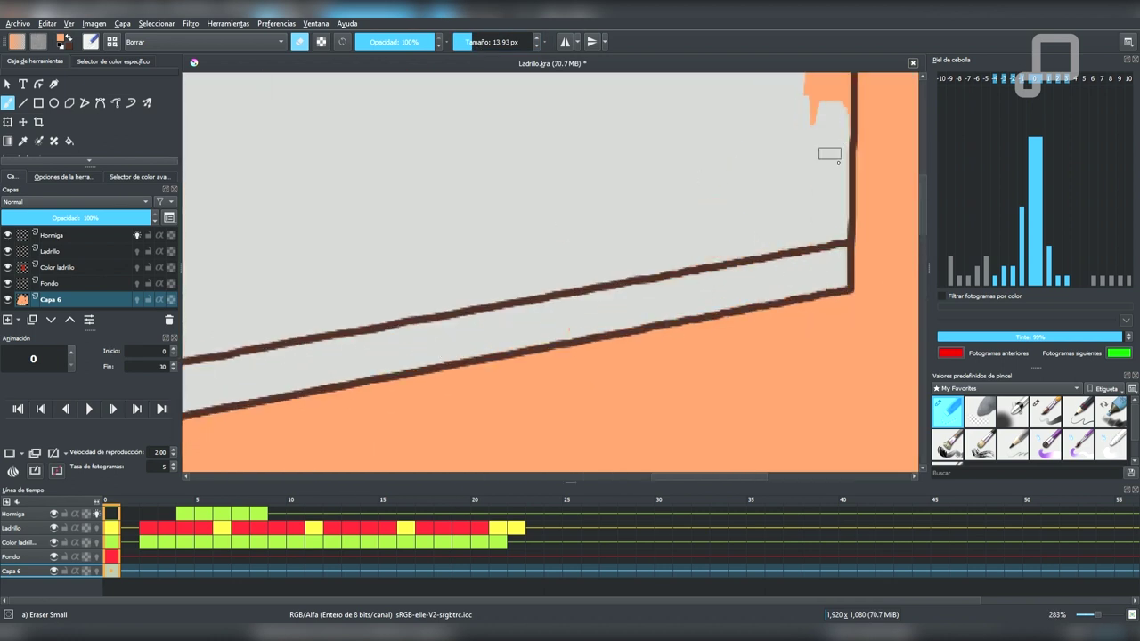
{"action": "scroll", "coordinate": [829, 154], "scroll_direction": "up", "scroll_amount": 5}
{"action": "left_click_drag", "start_coordinate": [659, 89], "coordinate": [635, 285]}
{"action": "key", "text": "minus"}
{"action": "key", "text": "minus"}
{"action": "key", "text": "minus"}
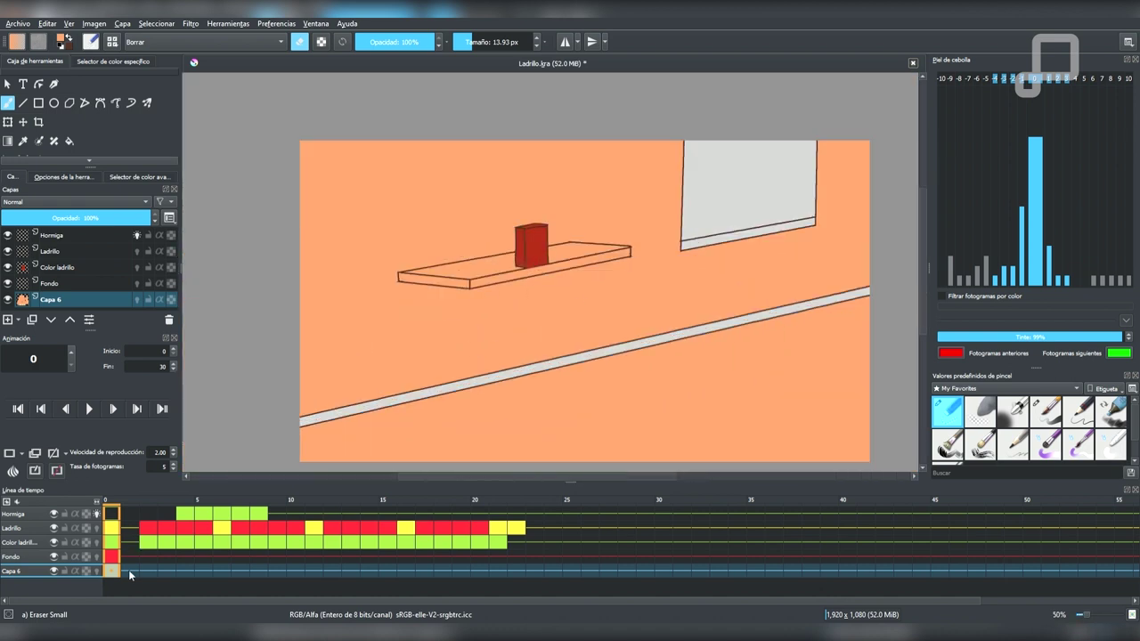
{"action": "left_click_drag", "start_coordinate": [579, 316], "coordinate": [524, 258]}
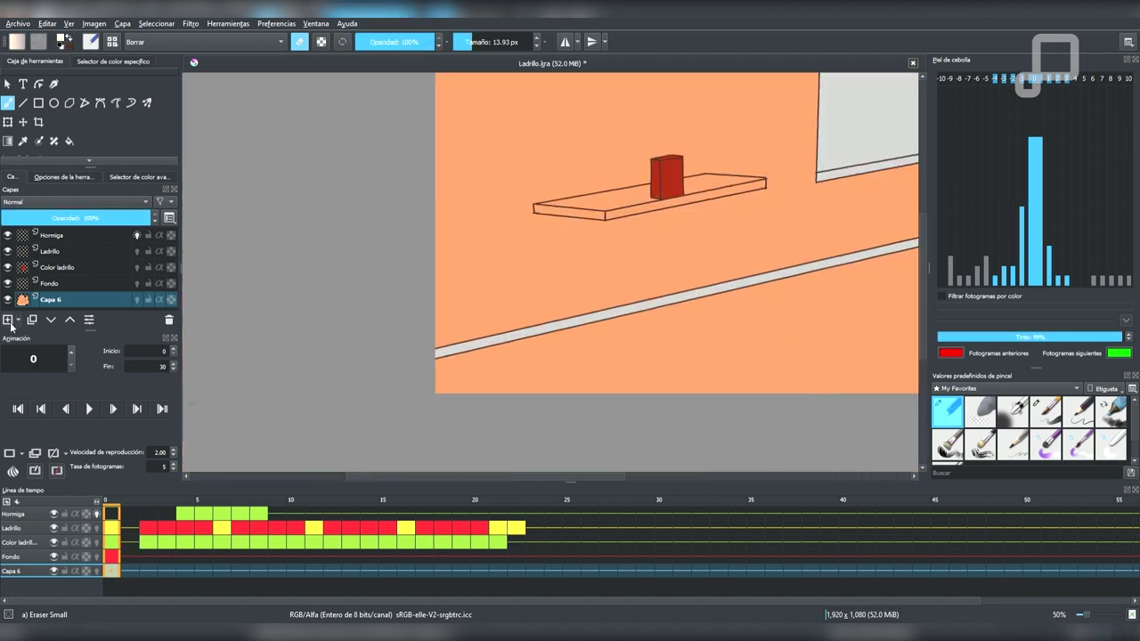
{"action": "key", "text": "Insert"}
Step: Paint the window's bottom sill strip white
{"action": "key", "text": "/"}
{"action": "scroll", "coordinate": [682, 191], "scroll_direction": "up", "scroll_amount": 3}
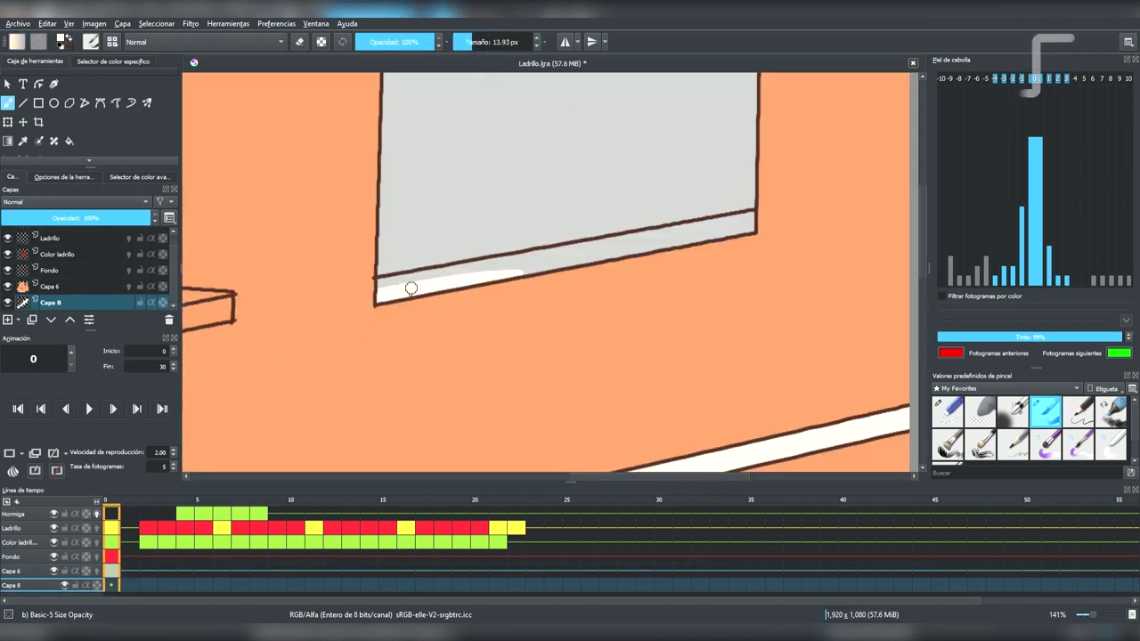
{"action": "left_click_drag", "start_coordinate": [407, 285], "coordinate": [621, 245]}
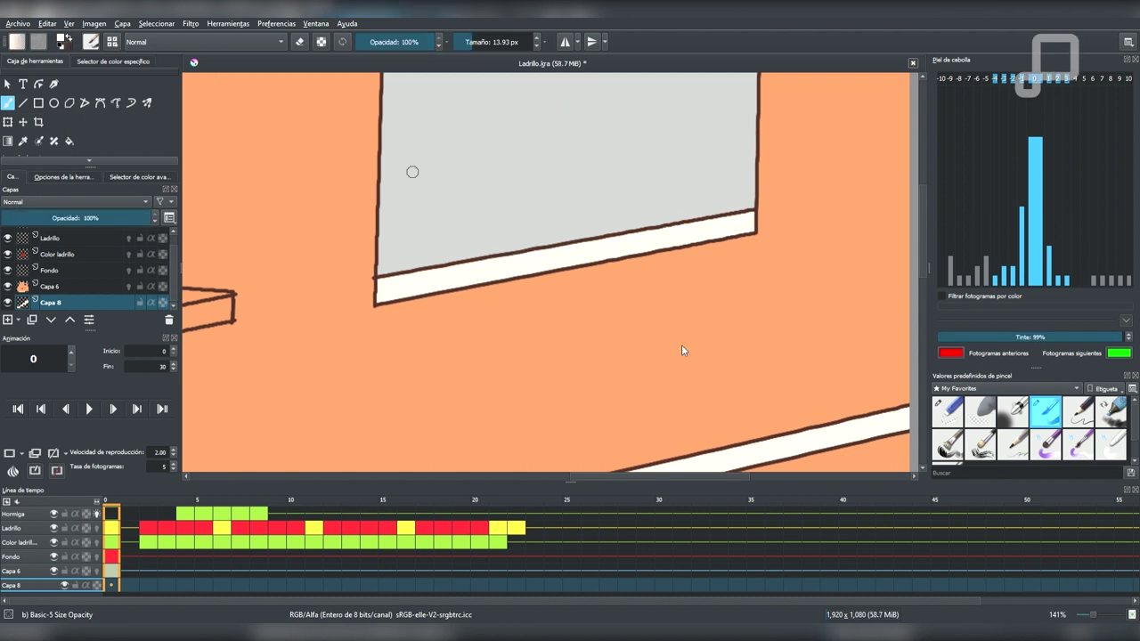
Step: Fill the window interior and the grey strip above the sill with light blue
{"action": "scroll", "coordinate": [585, 327], "scroll_direction": "down", "scroll_amount": 3}
{"action": "left_click_drag", "start_coordinate": [437, 201], "coordinate": [603, 309]}
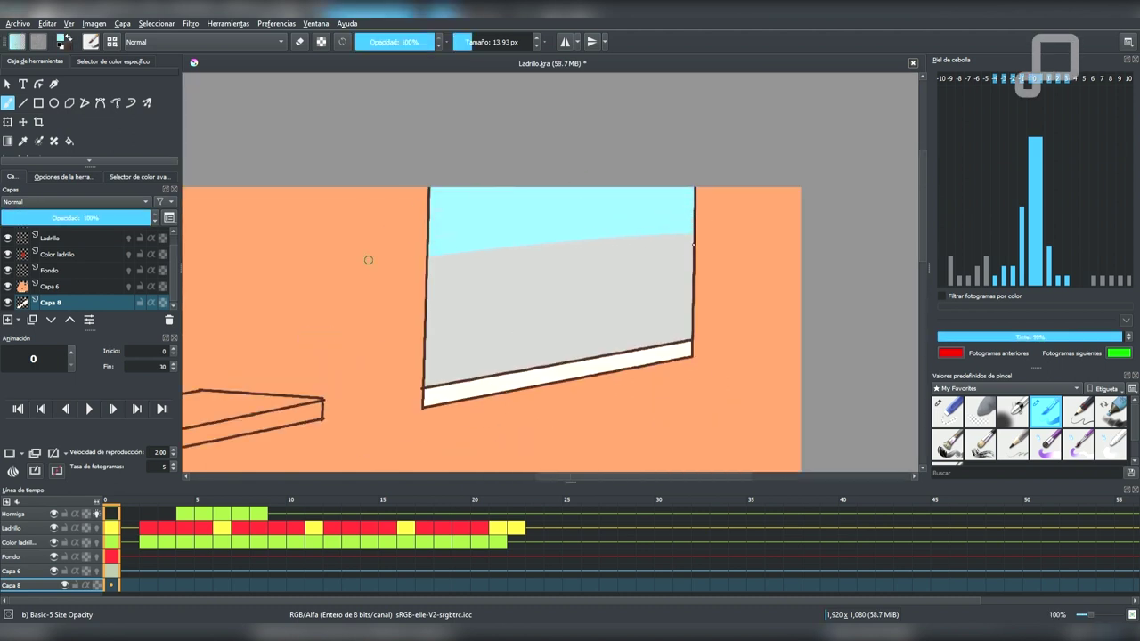
{"action": "scroll", "coordinate": [341, 271], "scroll_direction": "up", "scroll_amount": 3}
{"action": "key", "text": "]"}
{"action": "key", "text": "]"}
{"action": "left_click_drag", "start_coordinate": [299, 306], "coordinate": [815, 236]}
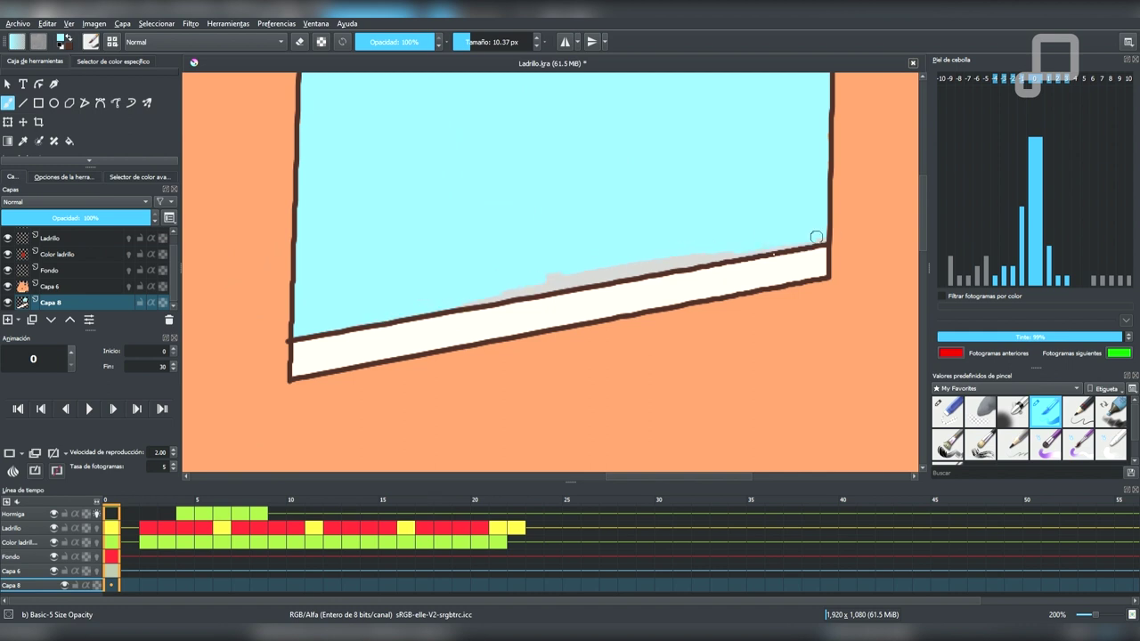
{"action": "scroll", "coordinate": [364, 306], "scroll_direction": "down", "scroll_amount": 4}
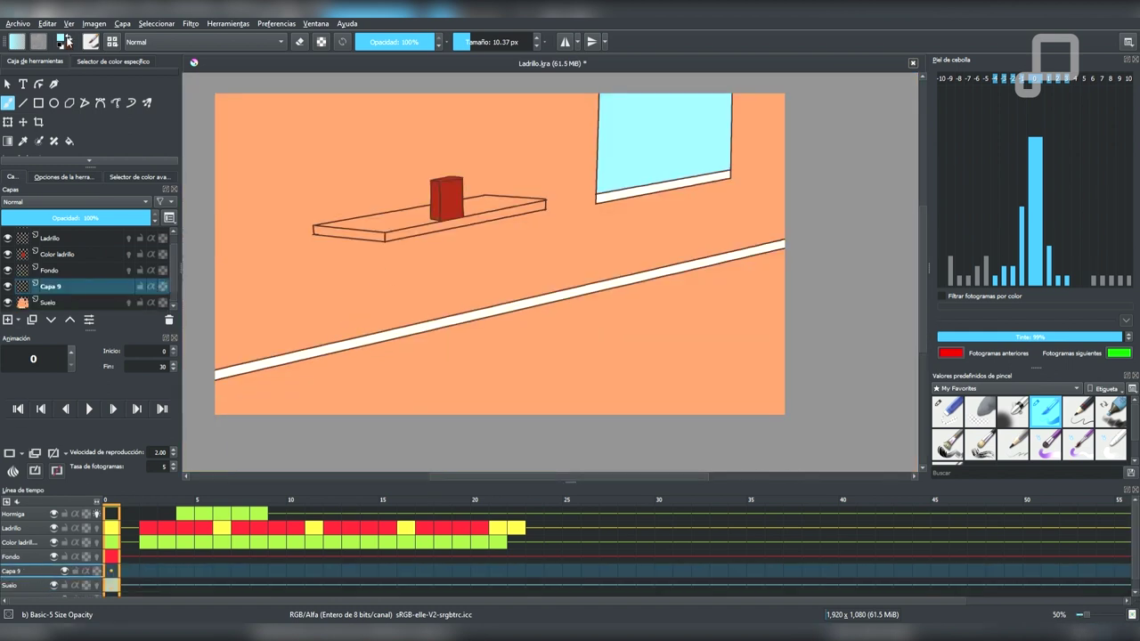
Step: Pick the salmon colour on the Capa 9 layer with a brush of about 179 px
{"action": "left_click", "coordinate": [67, 39]}
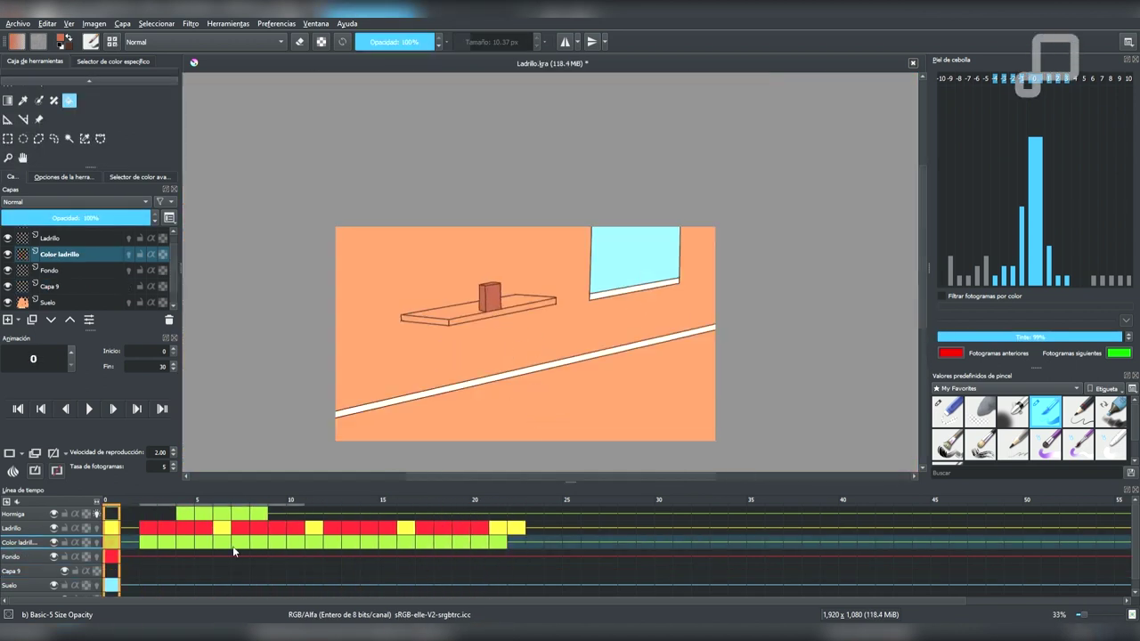
{"action": "left_click", "coordinate": [232, 571]}
{"action": "scroll", "coordinate": [374, 277], "scroll_direction": "up", "scroll_amount": 1}
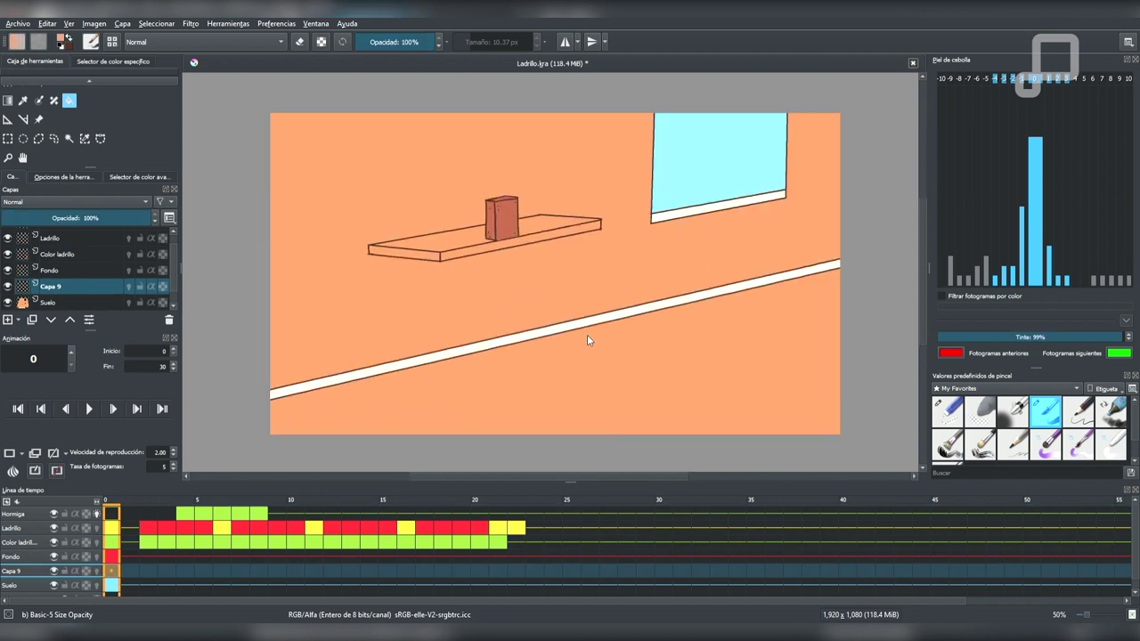
{"action": "left_click", "coordinate": [508, 44]}
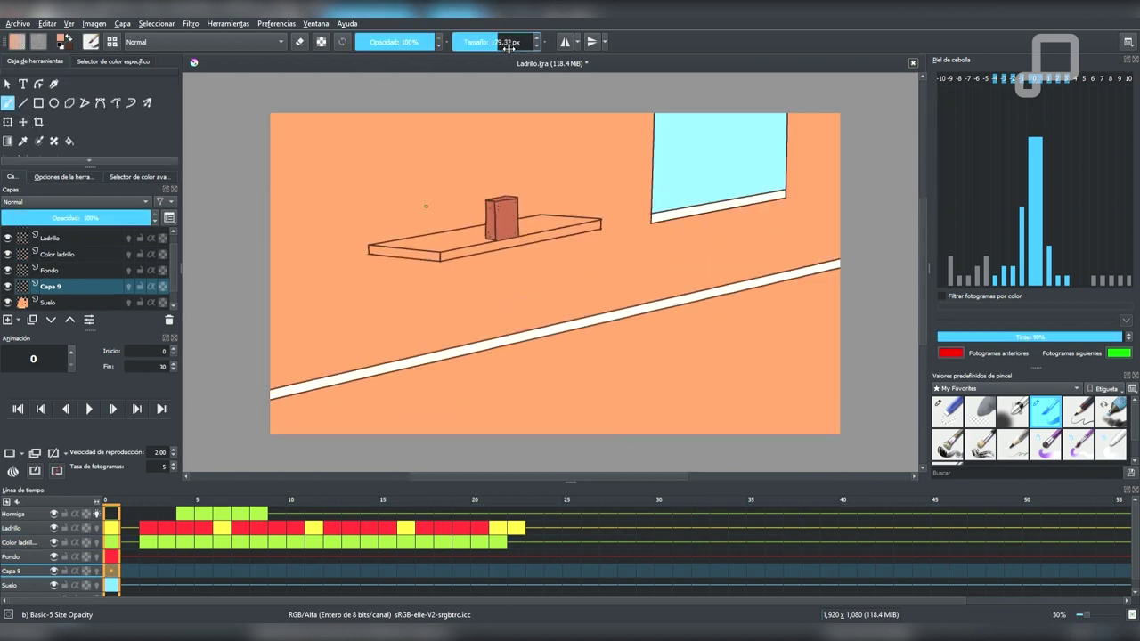
Step: Paint the floor area pink, then undo the strokes
{"action": "left_click_drag", "start_coordinate": [439, 293], "coordinate": [814, 209]}
{"action": "scroll", "coordinate": [725, 179], "scroll_direction": "down", "scroll_amount": 1}
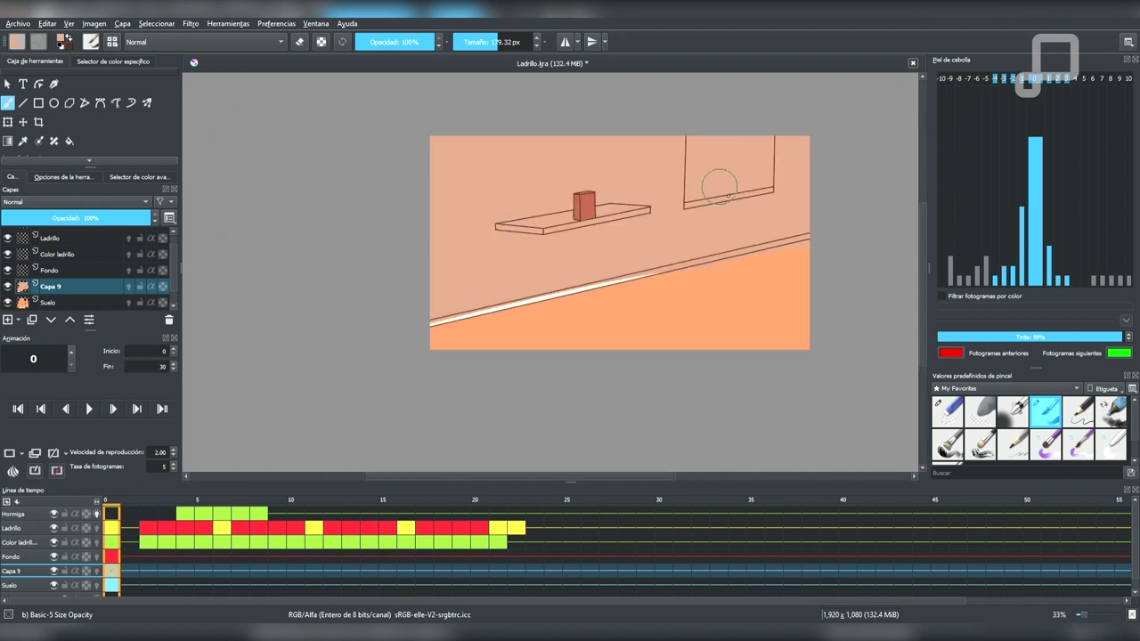
{"action": "scroll", "coordinate": [725, 178], "scroll_direction": "up", "scroll_amount": 1}
{"action": "left_click_drag", "start_coordinate": [356, 374], "coordinate": [674, 411]}
{"action": "key", "text": "ctrl+z"}
{"action": "key", "text": "ctrl+z"}
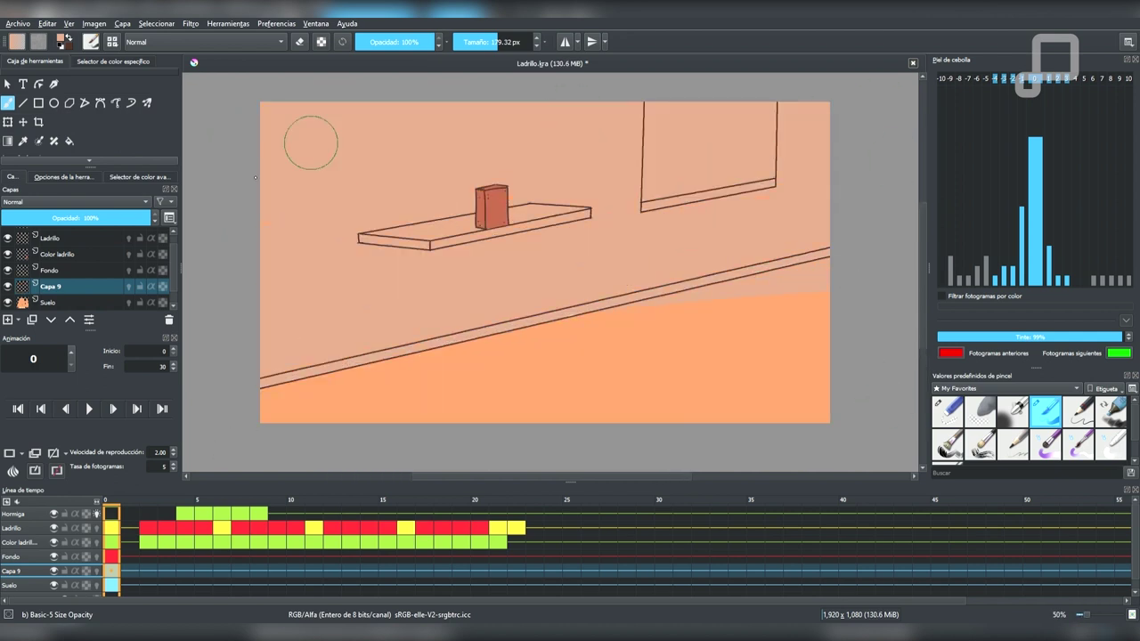
Step: Restore the floor stroke and paint pink beneath the white skirting line
{"action": "scroll", "coordinate": [593, 262], "scroll_direction": "up", "scroll_amount": 2}
{"action": "key", "text": "ctrl+shift+z"}
{"action": "scroll", "coordinate": [405, 273], "scroll_direction": "down", "scroll_amount": 2}
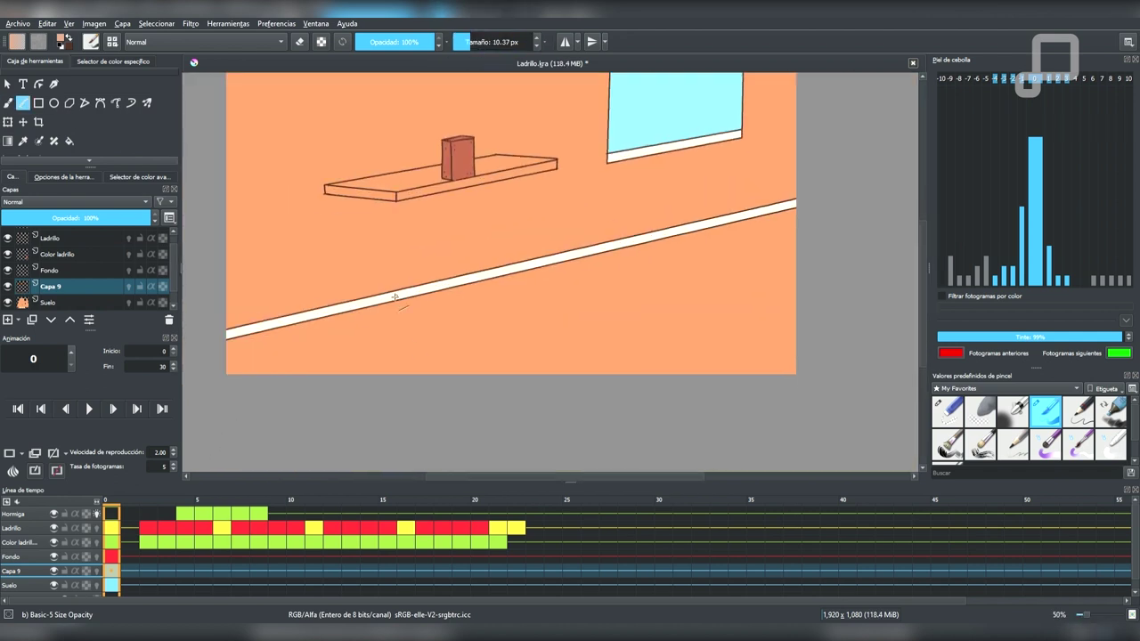
{"action": "scroll", "coordinate": [405, 273], "scroll_direction": "up", "scroll_amount": 3}
{"action": "scroll", "coordinate": [475, 293], "scroll_direction": "down", "scroll_amount": 2}
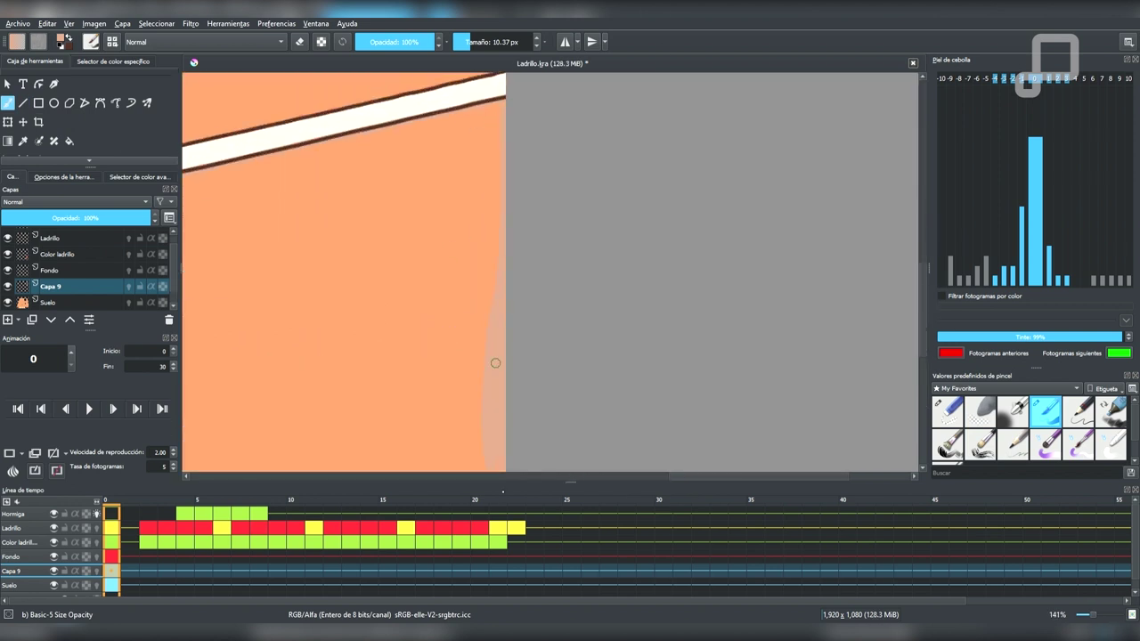
{"action": "scroll", "coordinate": [568, 330], "scroll_direction": "down", "scroll_amount": 2}
{"action": "left_click_drag", "start_coordinate": [568, 331], "coordinate": [287, 288]}
{"action": "scroll", "coordinate": [287, 288], "scroll_direction": "up", "scroll_amount": 3}
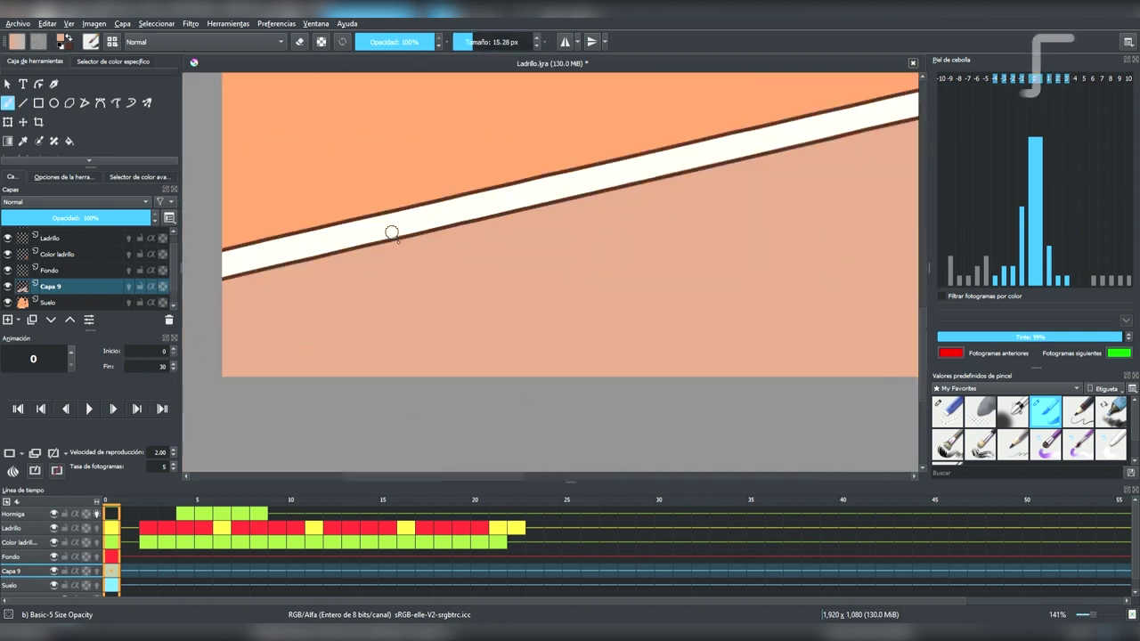
{"action": "scroll", "coordinate": [885, 348], "scroll_direction": "down", "scroll_amount": 3}
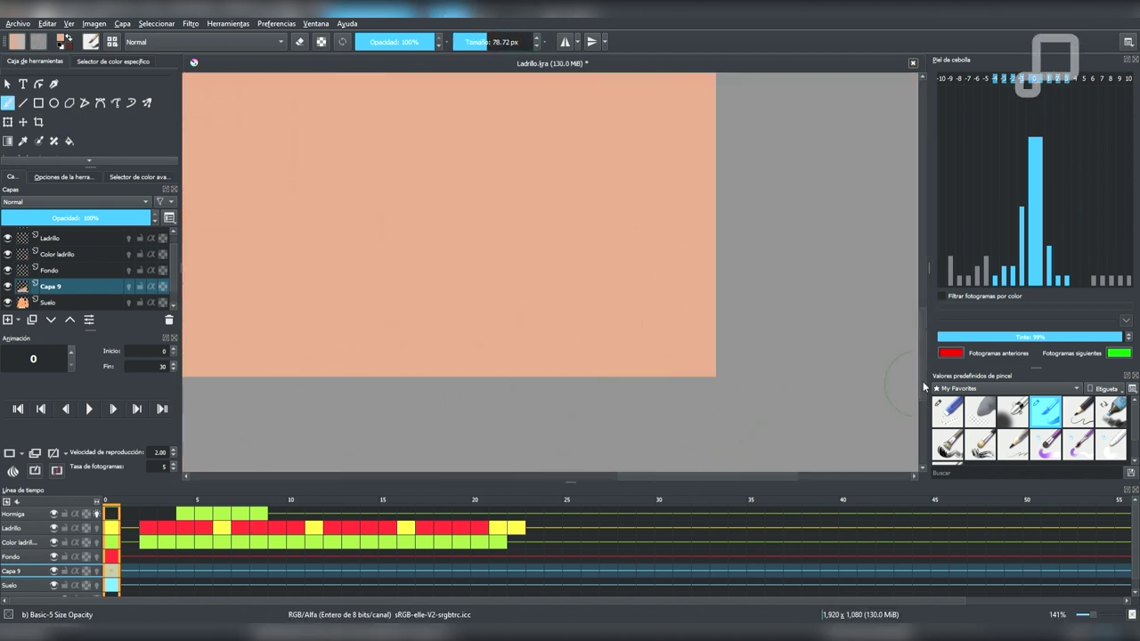
Step: Rename the Capa 9 layer to Estante
{"action": "double_click", "coordinate": [52, 287]}
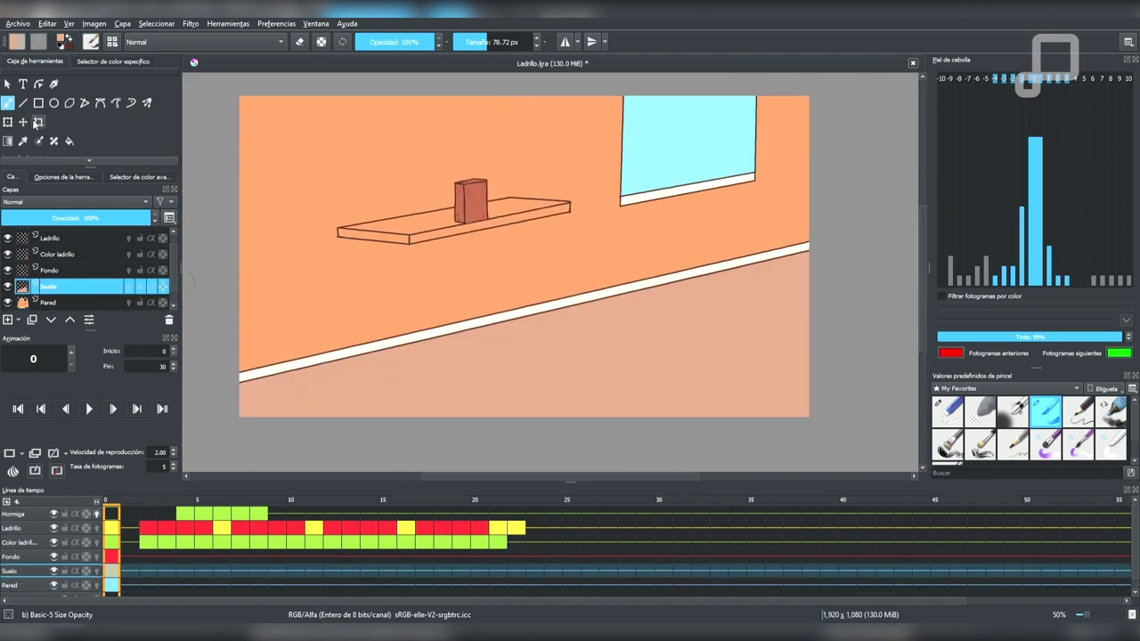
{"action": "type", "text": "Estante"}
{"action": "key", "text": "Return"}
Step: Paint grey shadow on the shelf to the left and right of the brick
{"action": "scroll", "coordinate": [409, 194], "scroll_direction": "up", "scroll_amount": 3}
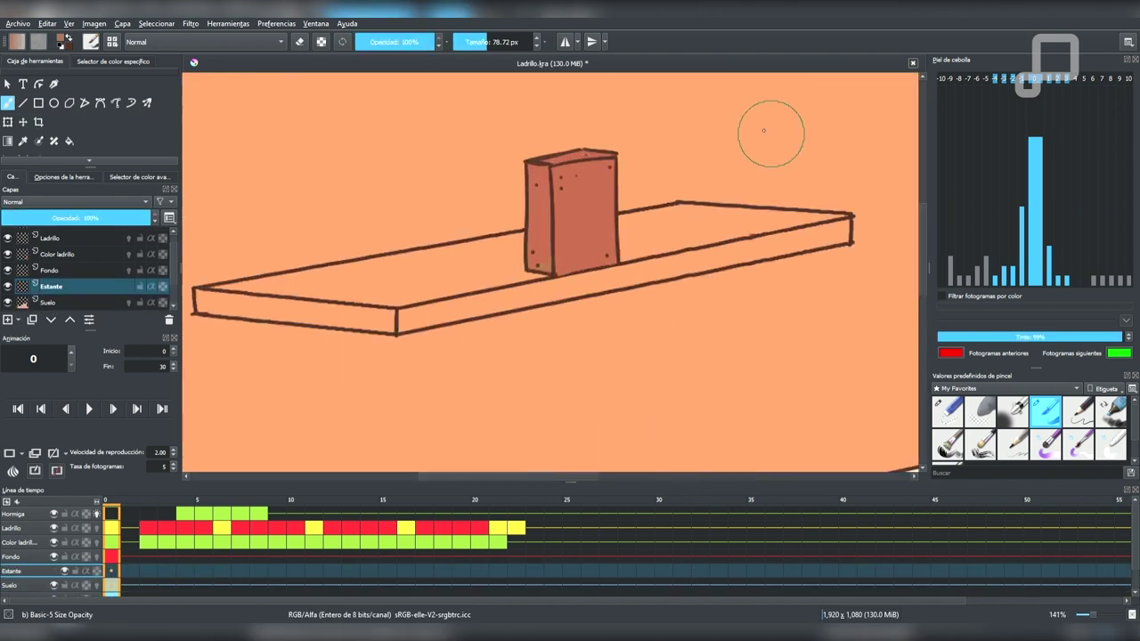
{"action": "left_click_drag", "start_coordinate": [548, 277], "coordinate": [356, 294]}
{"action": "left_click_drag", "start_coordinate": [534, 267], "coordinate": [211, 303]}
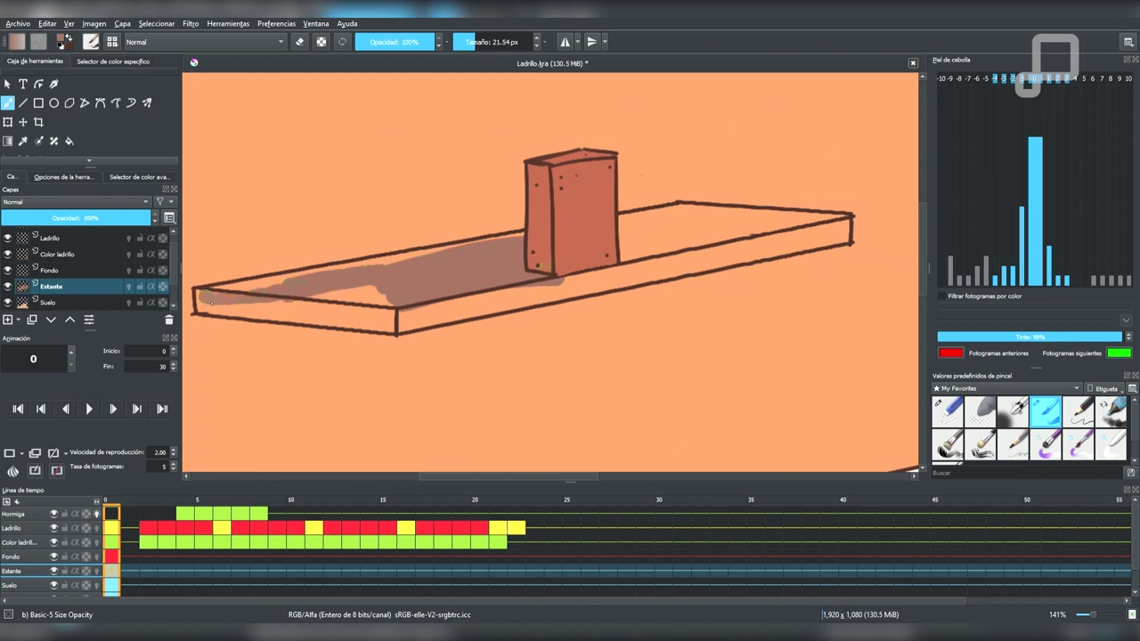
{"action": "left_click_drag", "start_coordinate": [675, 228], "coordinate": [850, 223]}
{"action": "scroll", "coordinate": [849, 223], "scroll_direction": "down", "scroll_amount": 5}
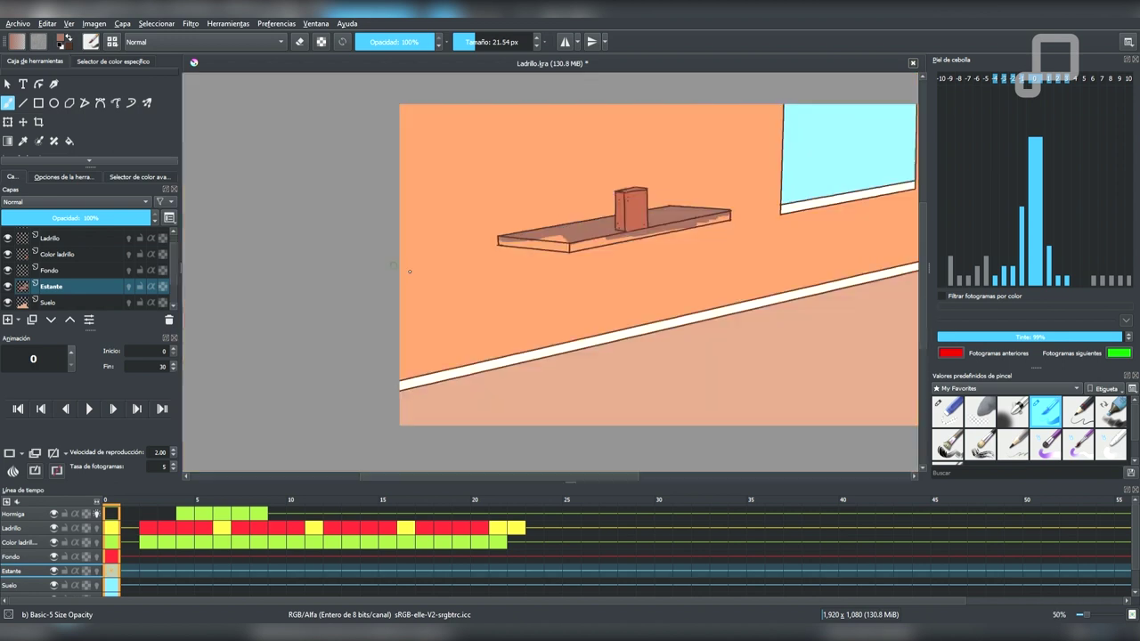
{"action": "scroll", "coordinate": [623, 222], "scroll_direction": "up", "scroll_amount": 6}
{"action": "left_click_drag", "start_coordinate": [475, 42], "coordinate": [456, 45]}
Step: Shade the shelf's front face grey and undo the wavy stroke at its end
{"action": "left_click_drag", "start_coordinate": [406, 306], "coordinate": [487, 331]}
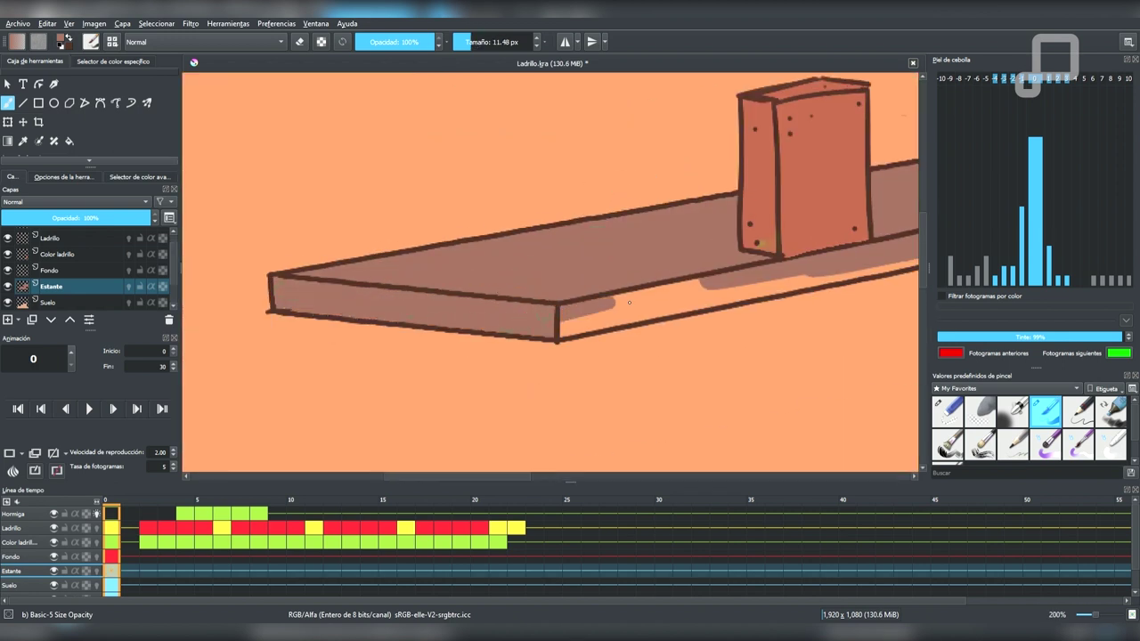
{"action": "left_click_drag", "start_coordinate": [629, 303], "coordinate": [310, 333]}
{"action": "left_click_drag", "start_coordinate": [249, 356], "coordinate": [514, 317]}
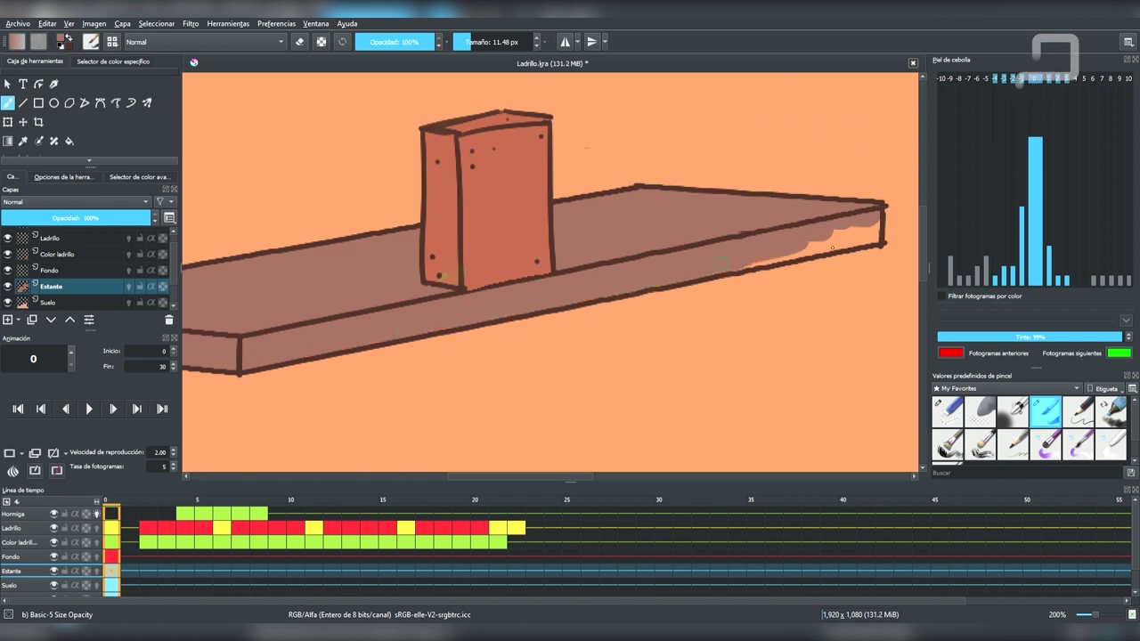
{"action": "key", "text": "ctrl+z"}
Step: Preview the fall playback, then go to frame 18 on the Capa 14 shadow layer
{"action": "key", "text": "space"}
{"action": "key", "text": "space"}
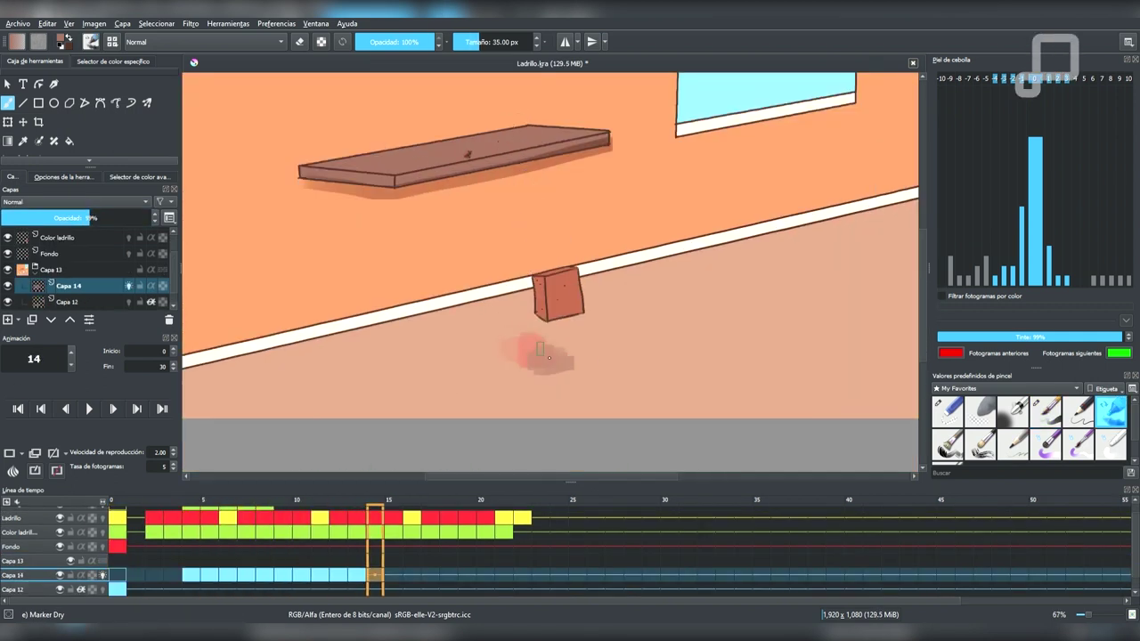
{"action": "key", "text": "space"}
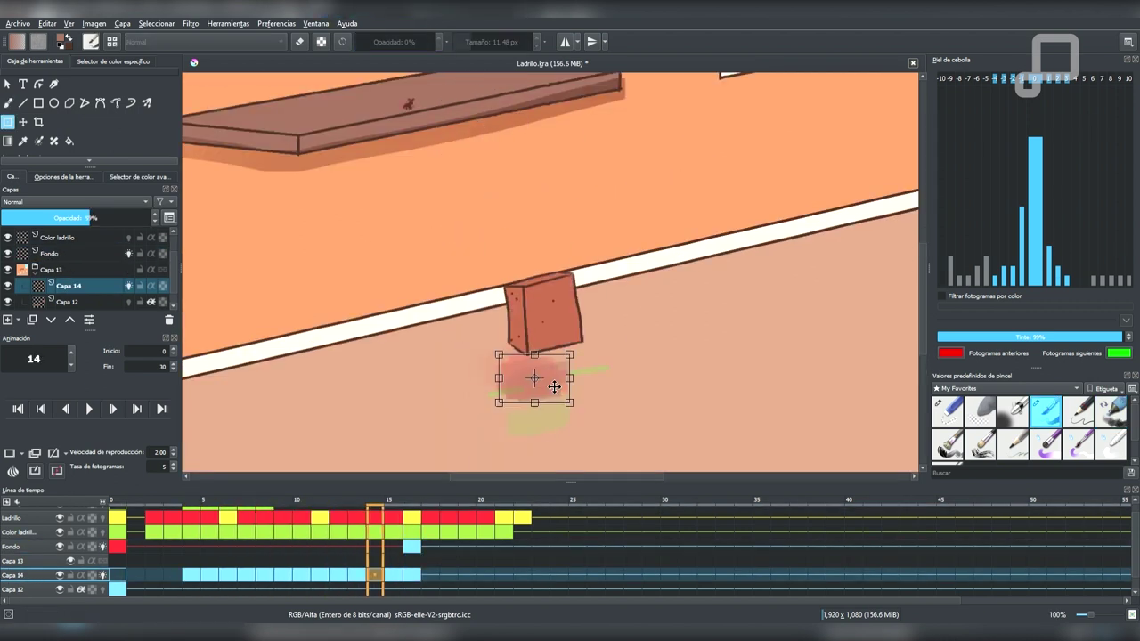
{"action": "left_click", "coordinate": [450, 575]}
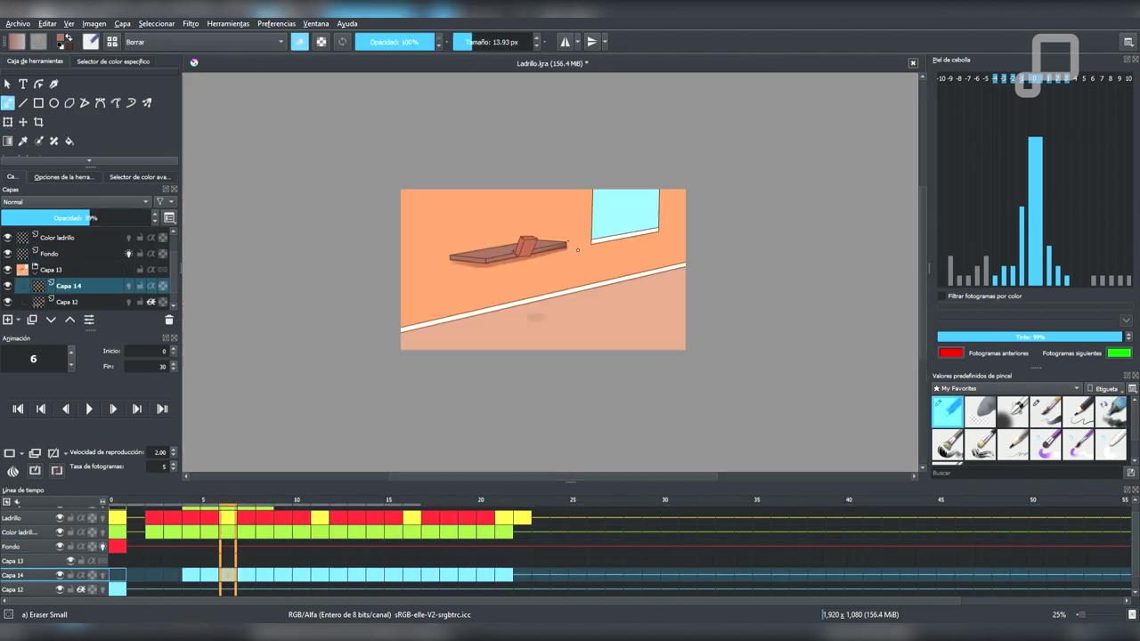